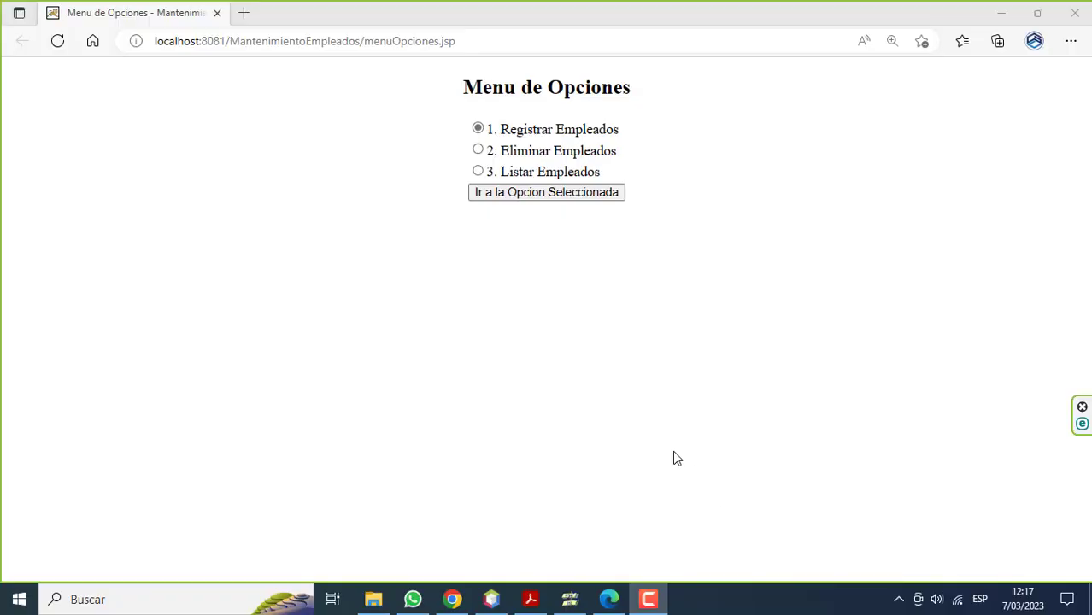
# - Open Registrar Empleados and enter Id 2 with the employee's first name and surname
pyautogui.click(508, 191)
pyautogui.click(552, 131)
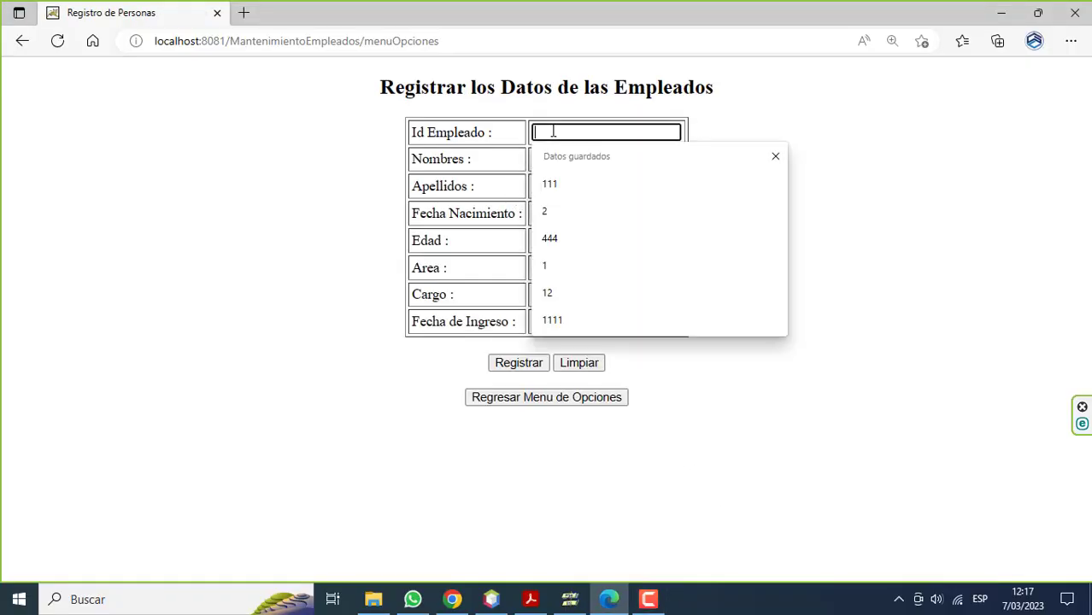
pyautogui.write('2')
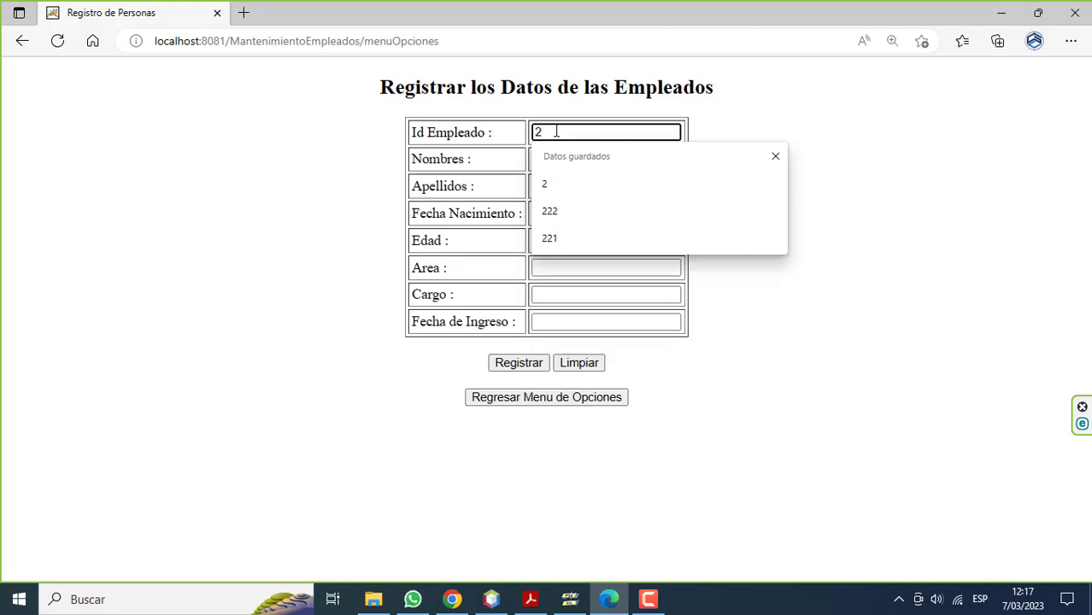
pyautogui.click(551, 165)
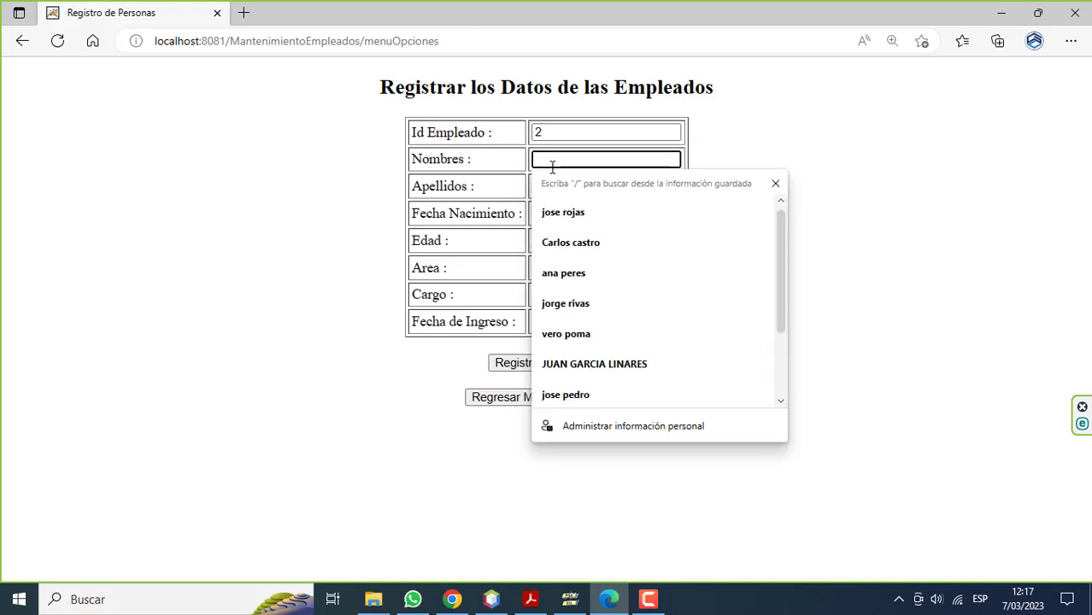
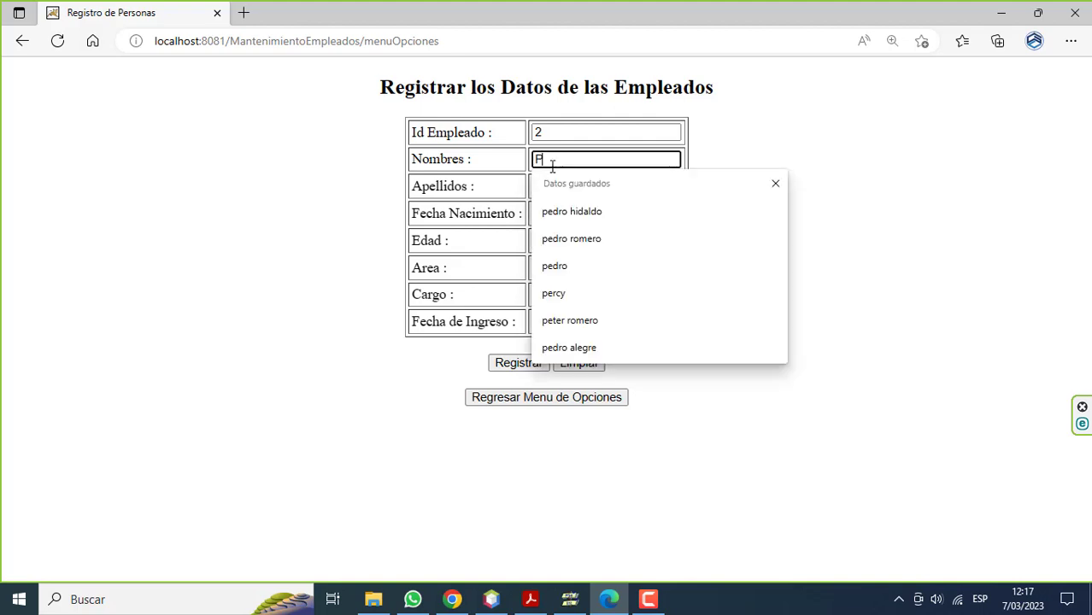
pyautogui.click(552, 165)
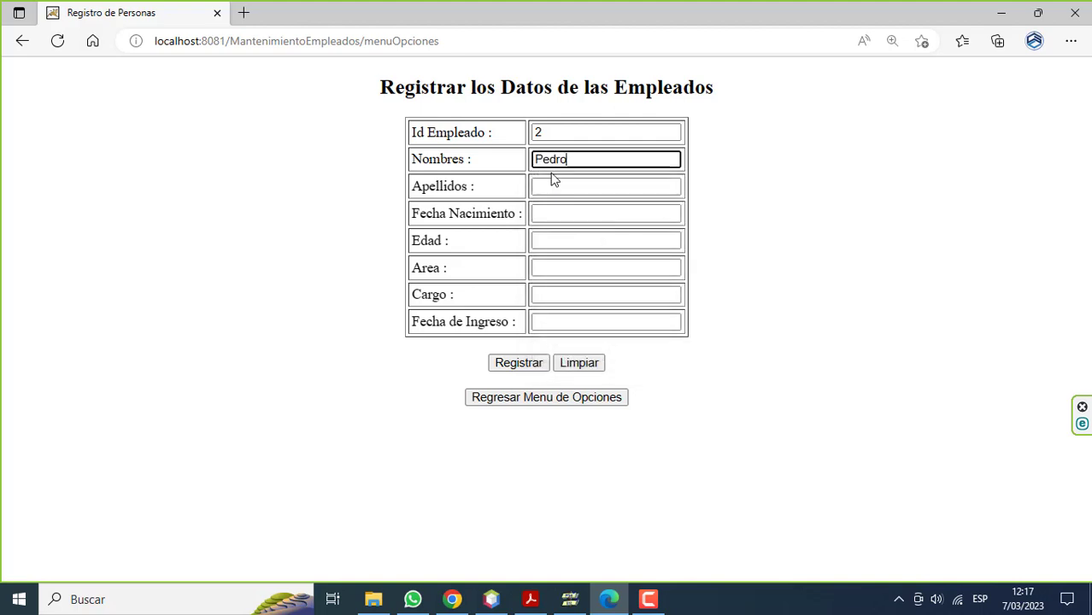
pyautogui.click(555, 195)
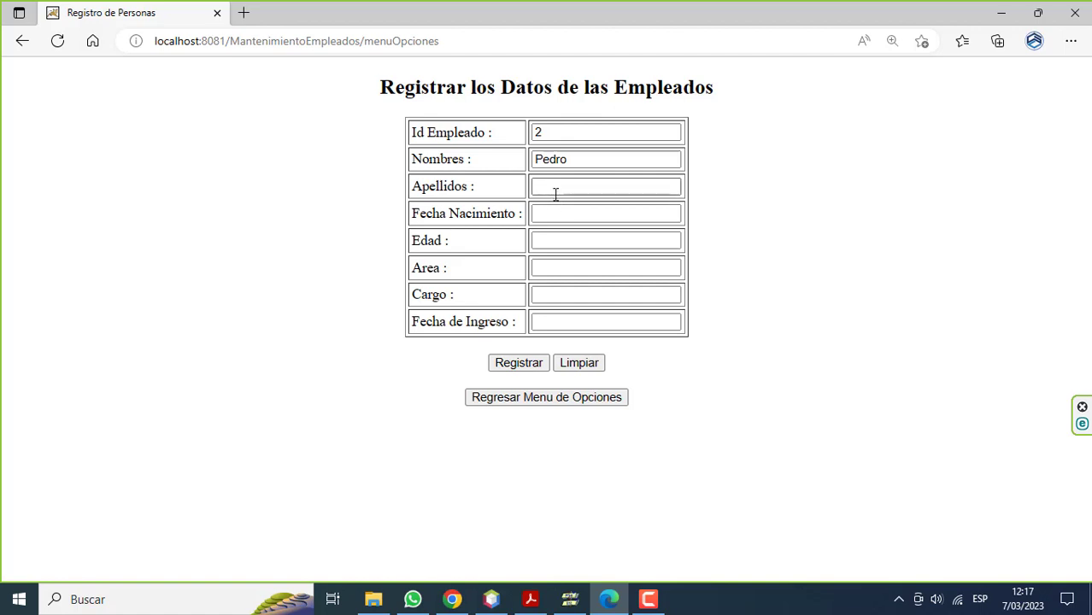
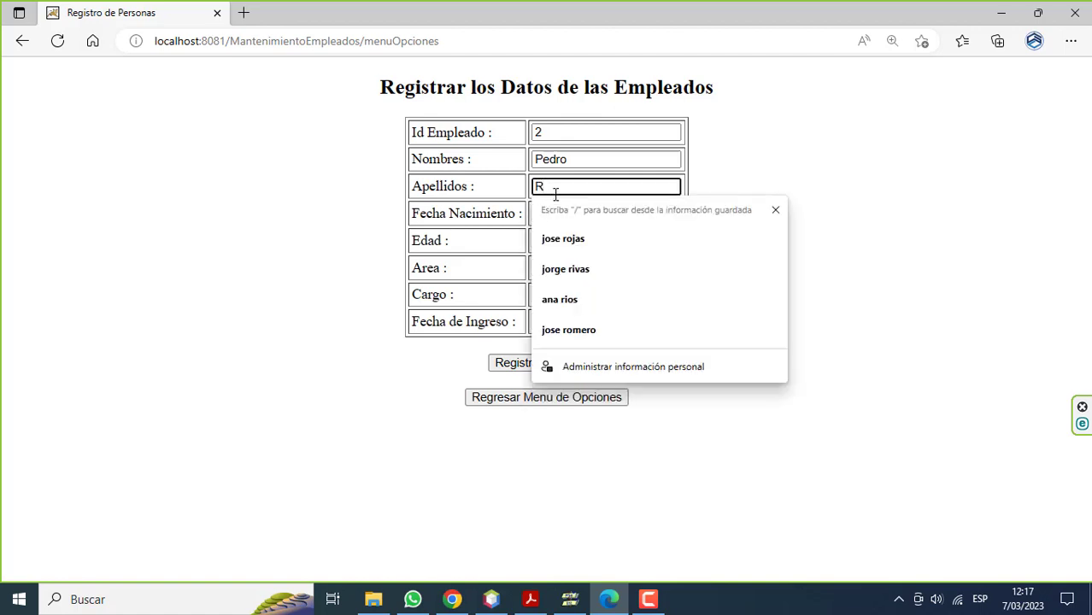
pyautogui.press('Escape')
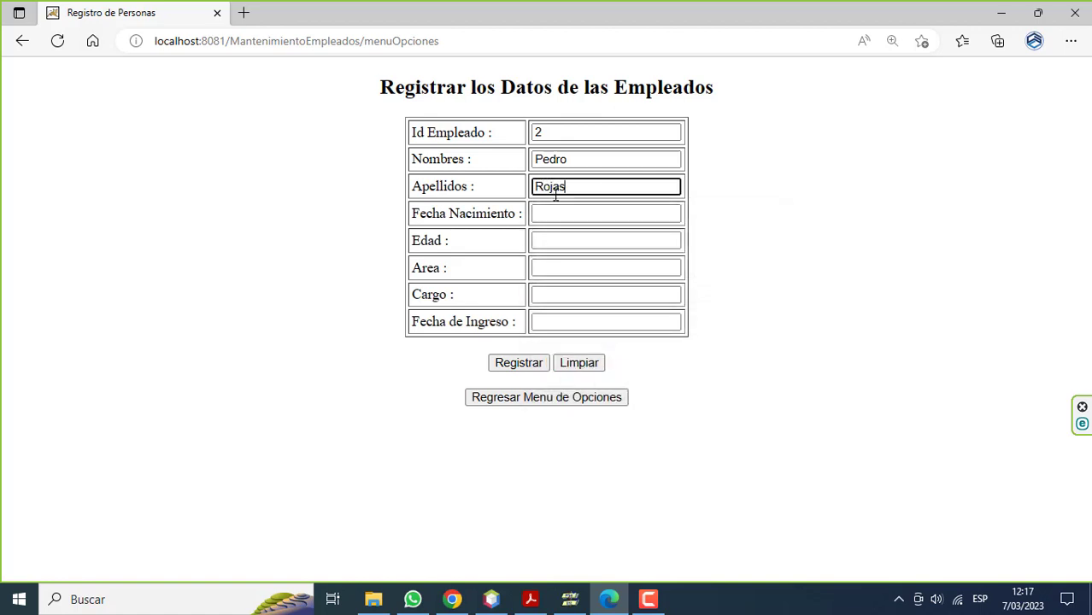
# - Fill birth date 22/09/1958, age 23 and area Administracion
pyautogui.click(556, 214)
pyautogui.click(556, 267)
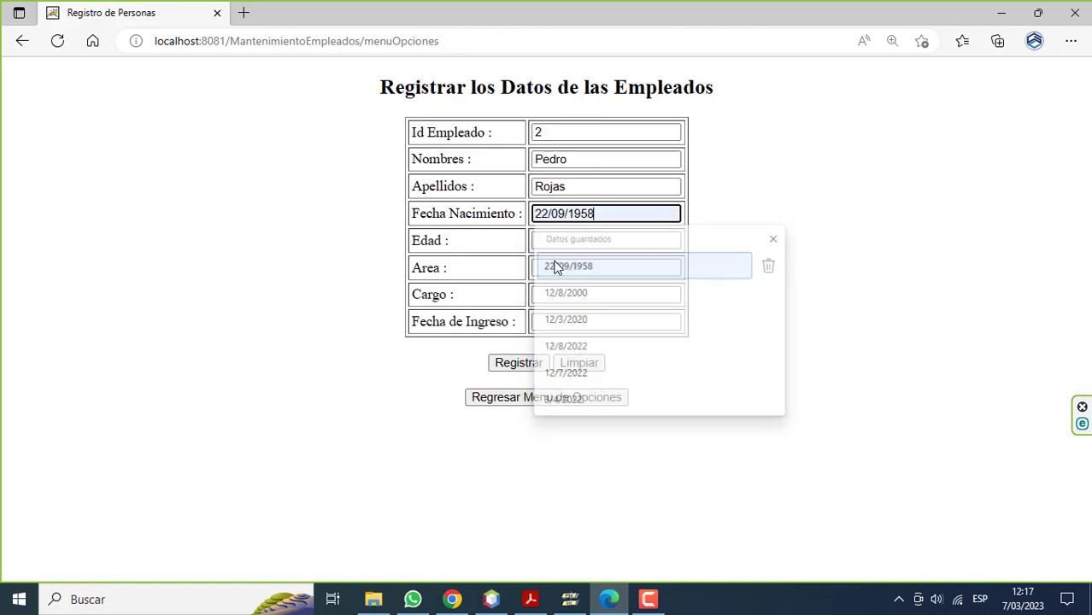
pyautogui.click(554, 240)
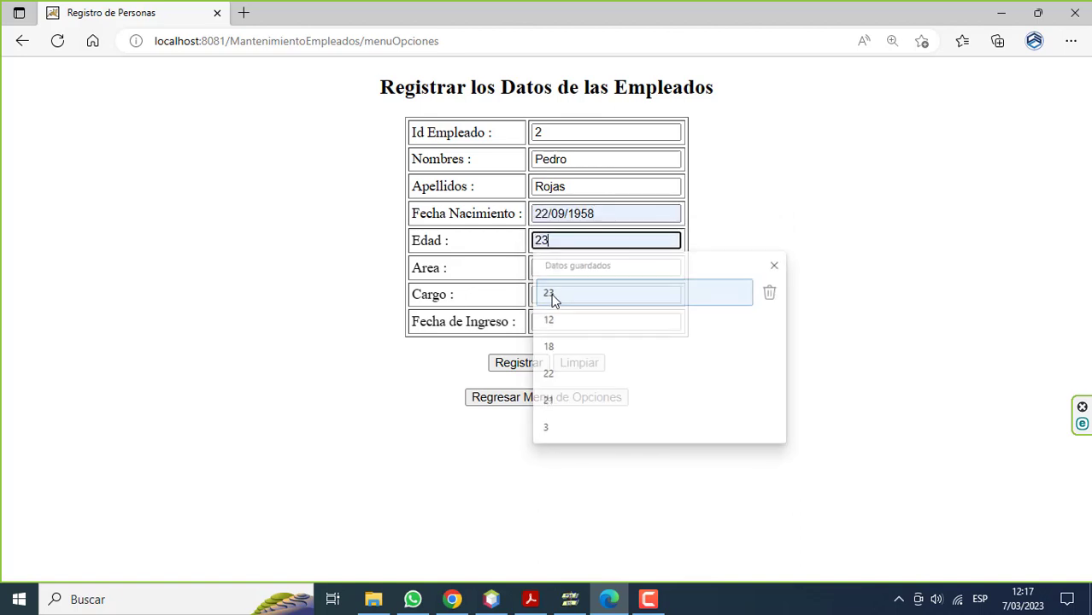
pyautogui.click(553, 291)
pyautogui.click(551, 271)
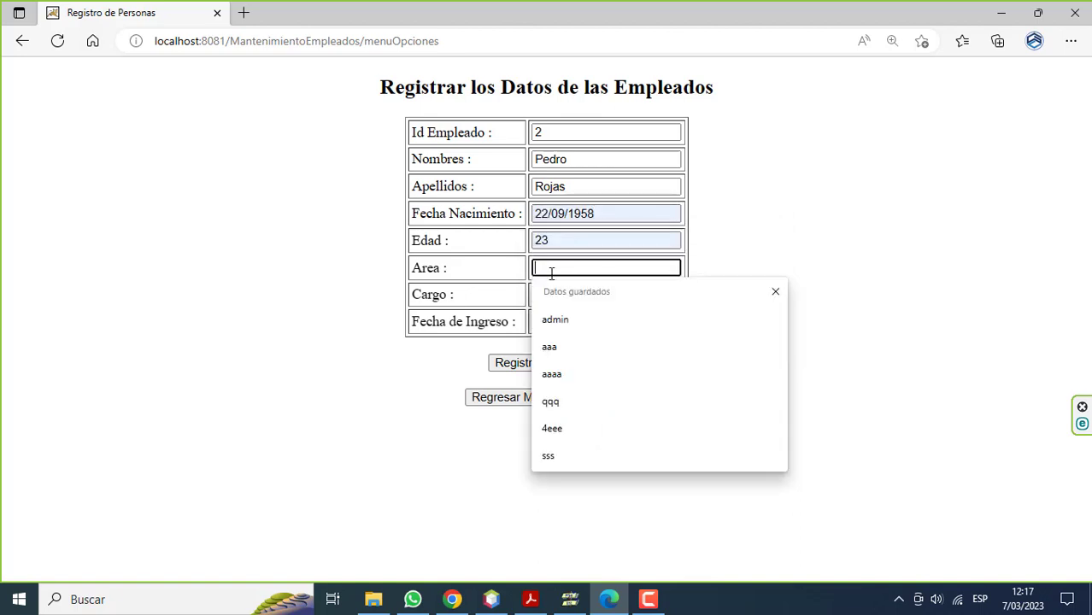
pyautogui.click(562, 323)
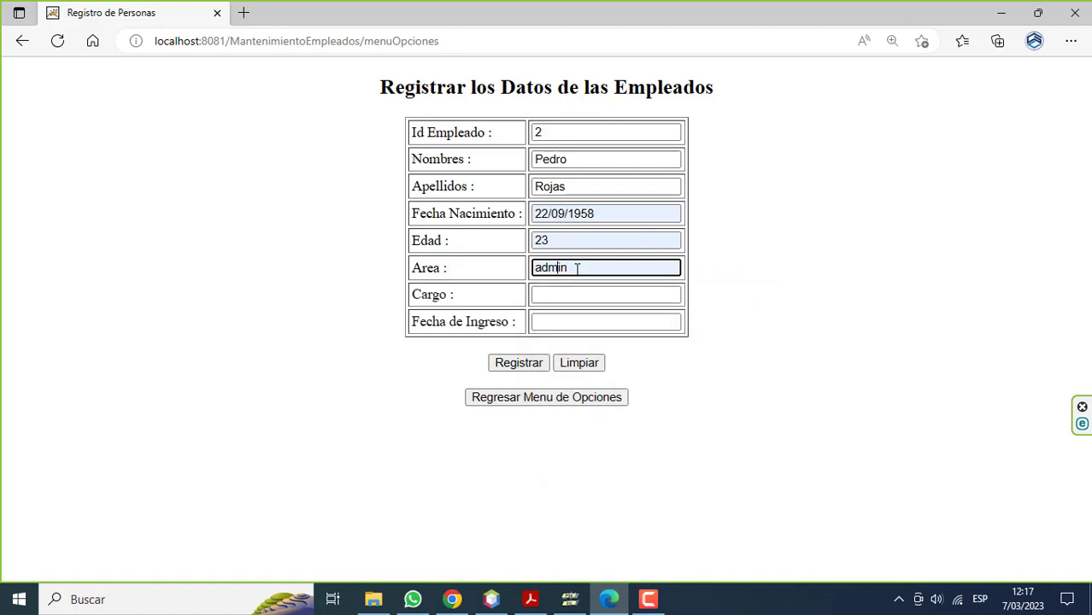
pyautogui.press('Delete')
pyautogui.write('Adm')
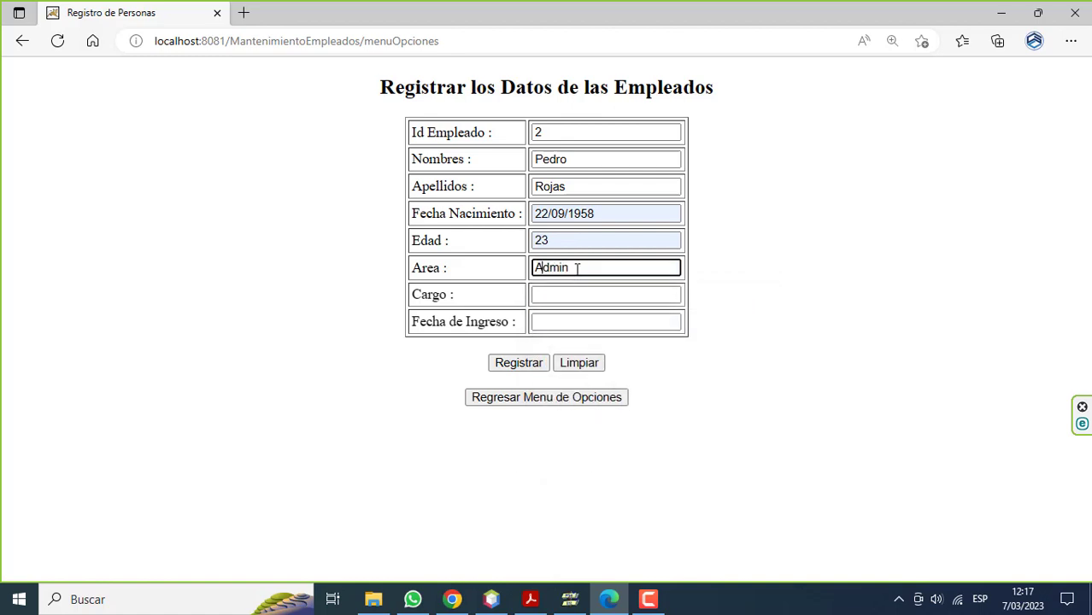
pyautogui.write('inistr')
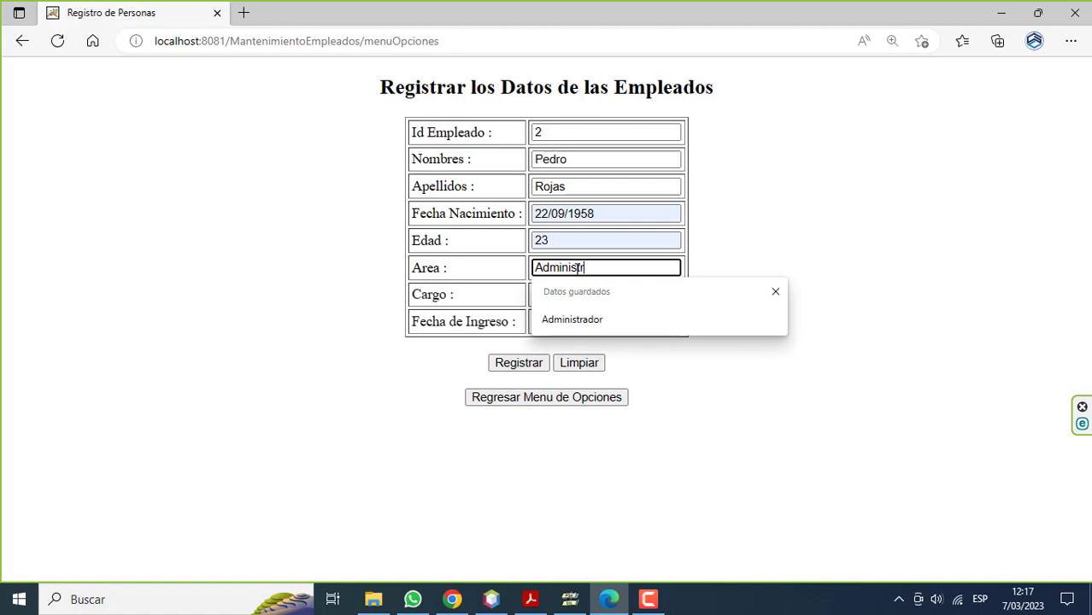
pyautogui.write('acion')
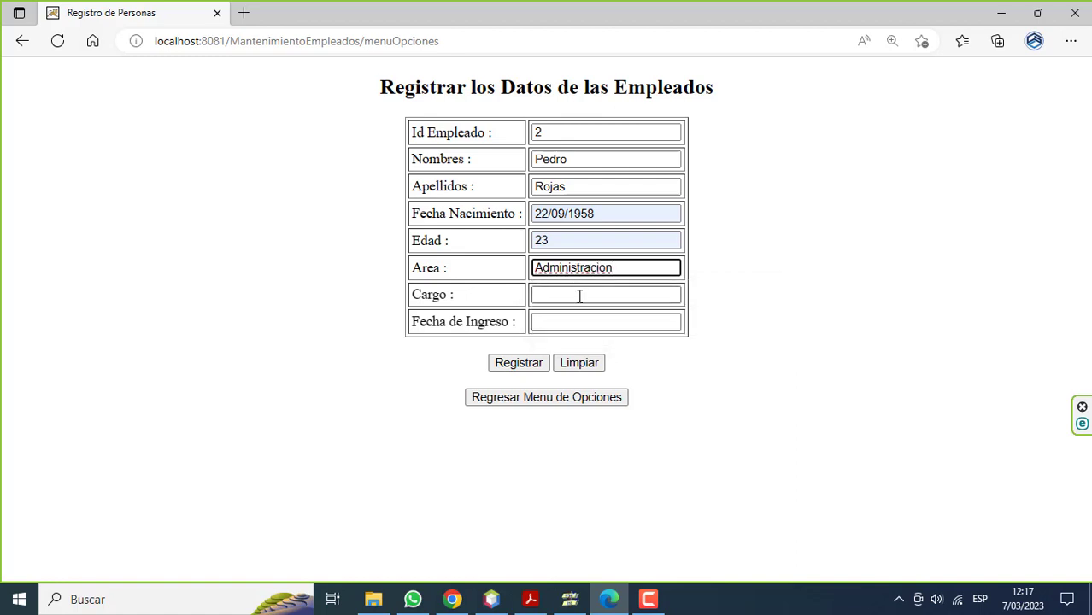
# - Set Cargo to Administrador and the hiring date to 11/04/2000
pyautogui.click(580, 296)
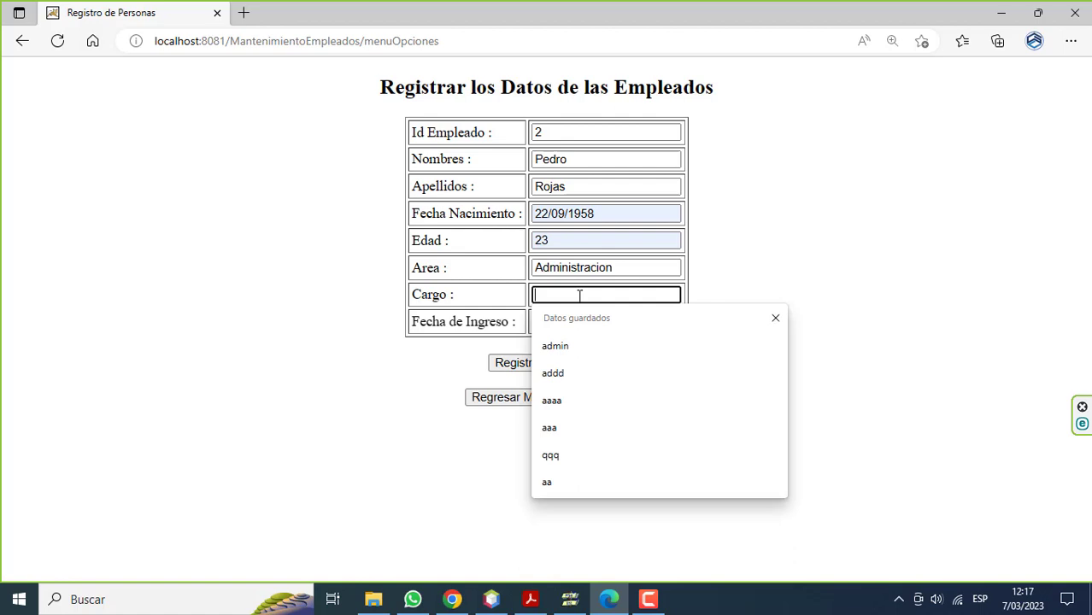
pyautogui.write('Ad')
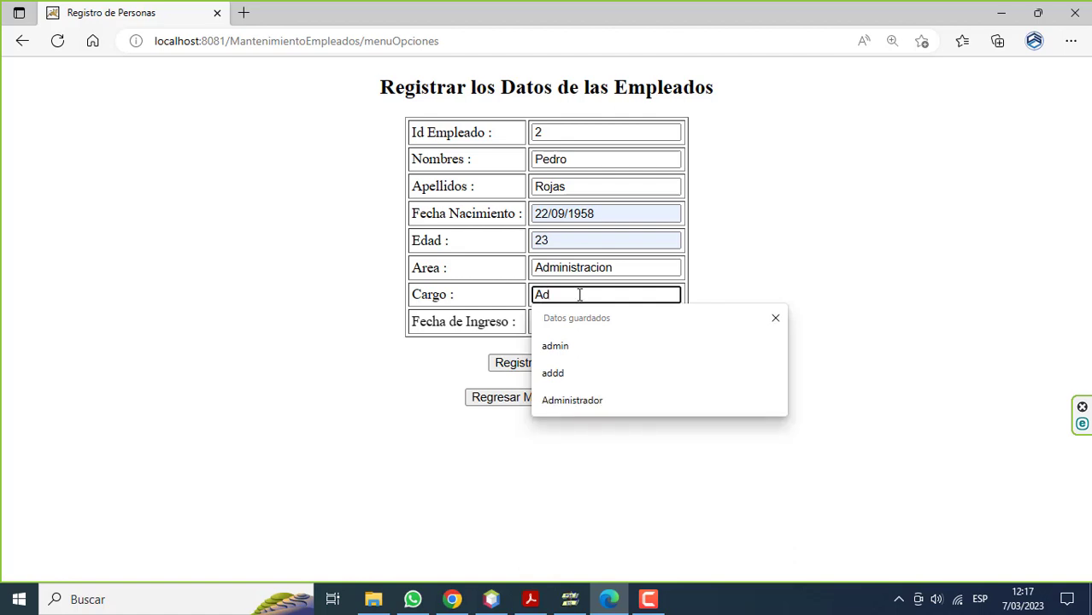
pyautogui.write('ministrador')
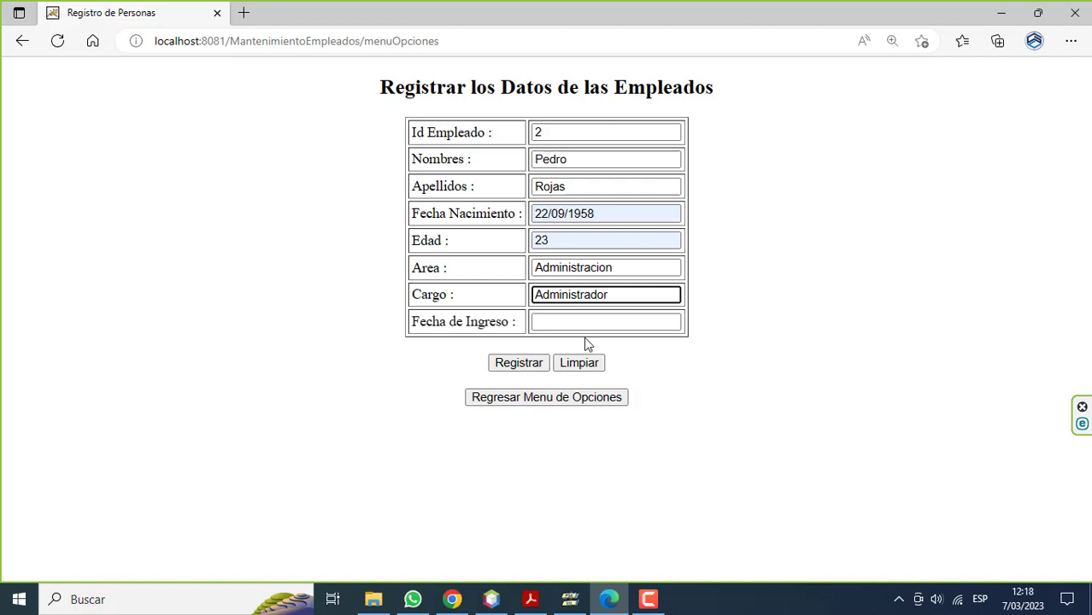
pyautogui.click(557, 323)
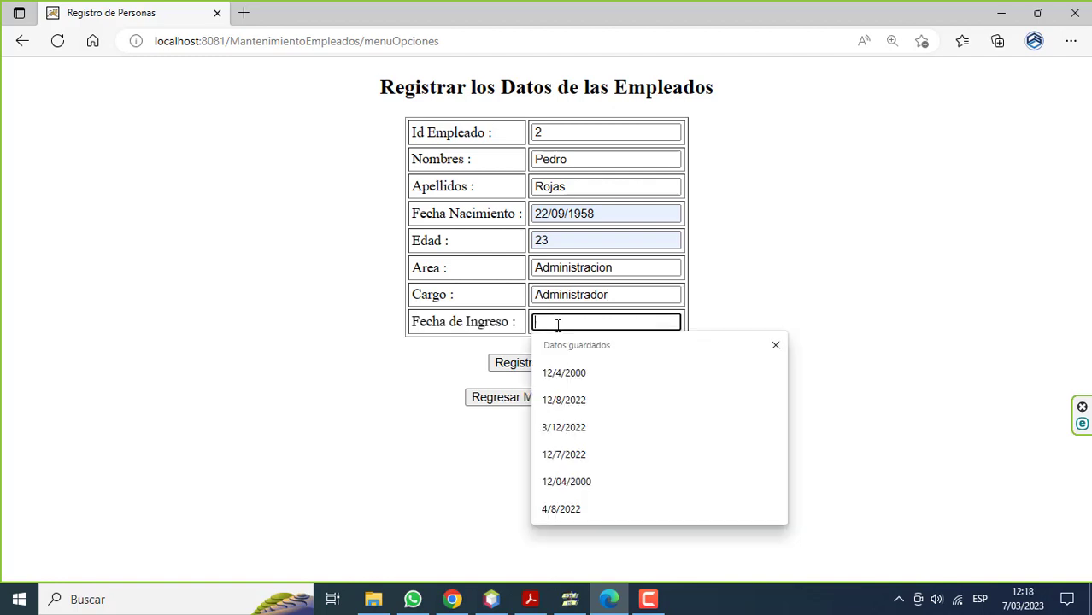
pyautogui.click(559, 374)
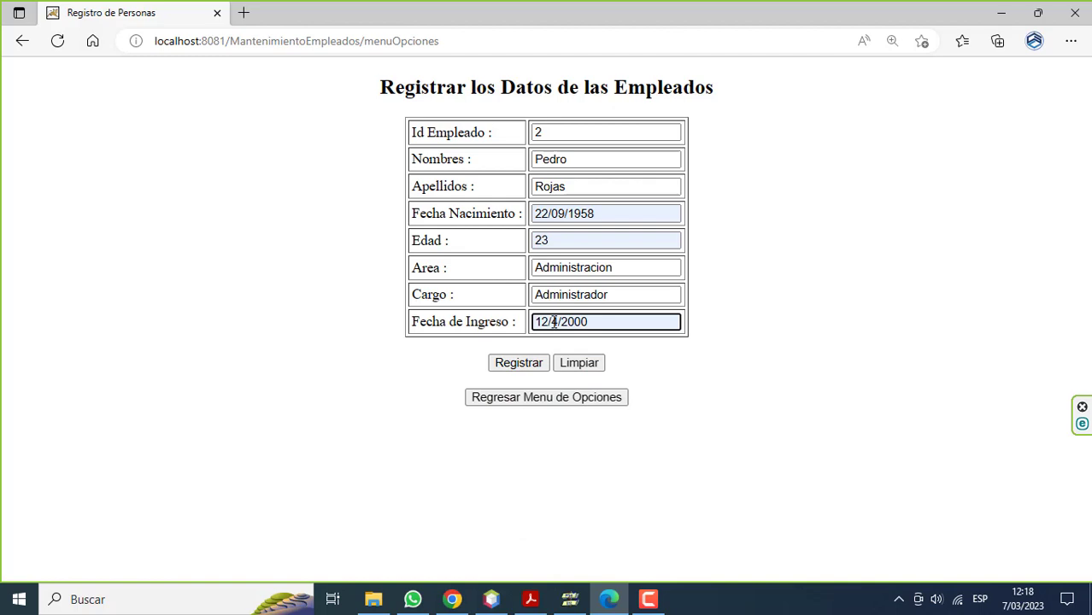
pyautogui.click(552, 322)
pyautogui.write('0')
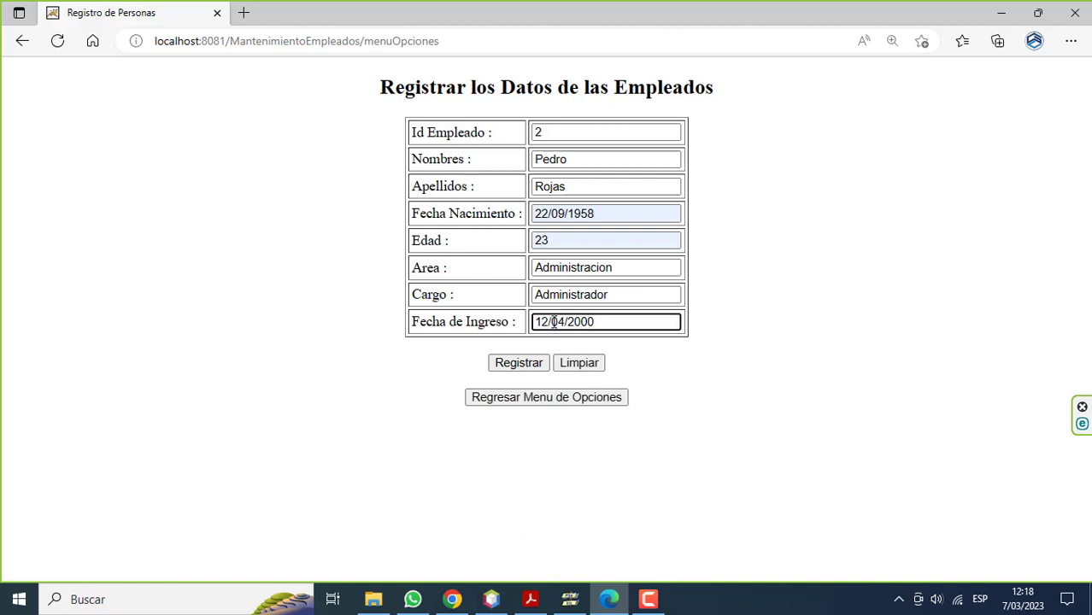
pyautogui.press('BackSpace')
pyautogui.write('1')
# - Submit employee 2, check the list shows 2 employees, then return to a blank registration form
pyautogui.click(519, 364)
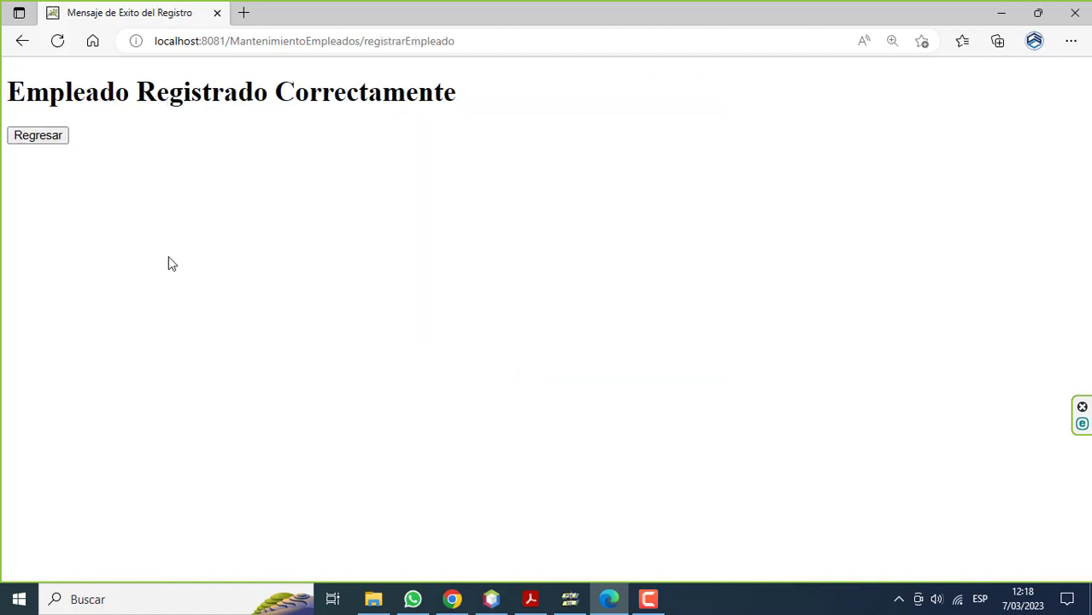
pyautogui.click(38, 136)
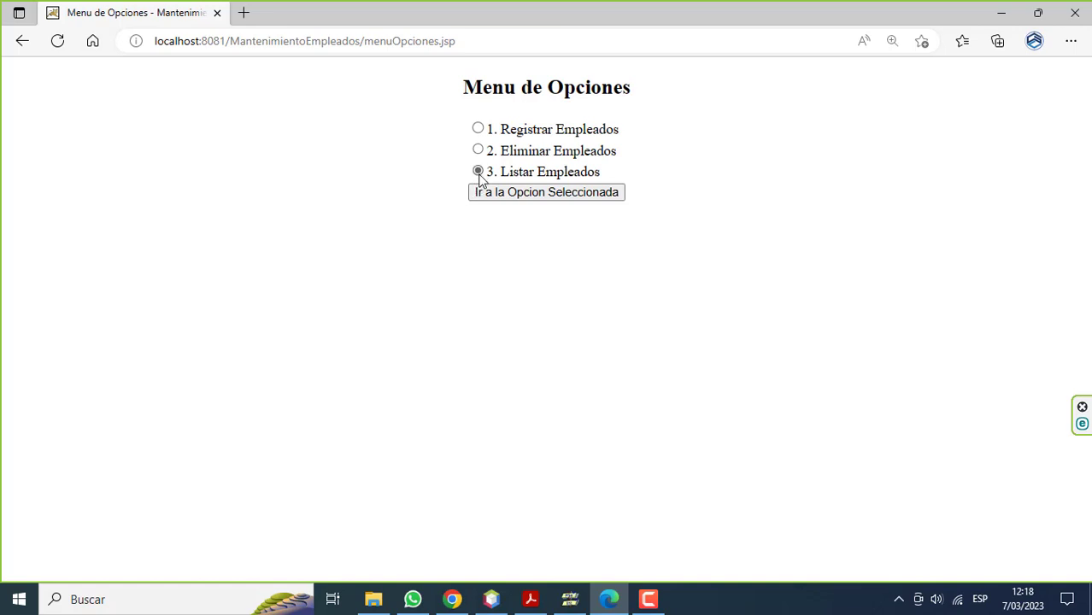
pyautogui.click(502, 193)
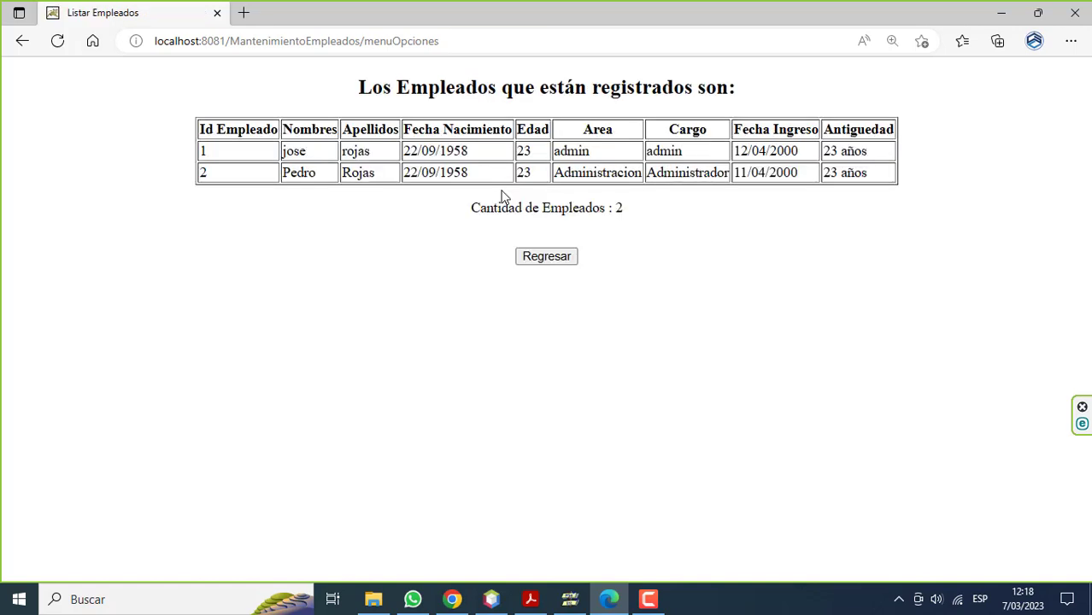
pyautogui.click(542, 260)
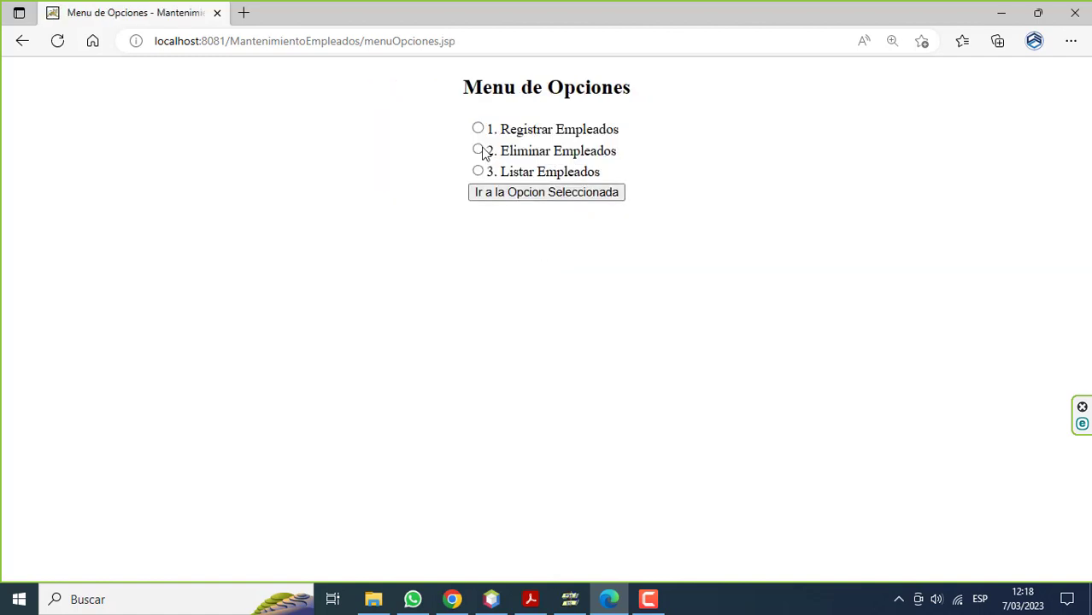
pyautogui.click(477, 130)
# - Open the registration form and enter Id 3 with the employee's first name and surname
pyautogui.click(504, 196)
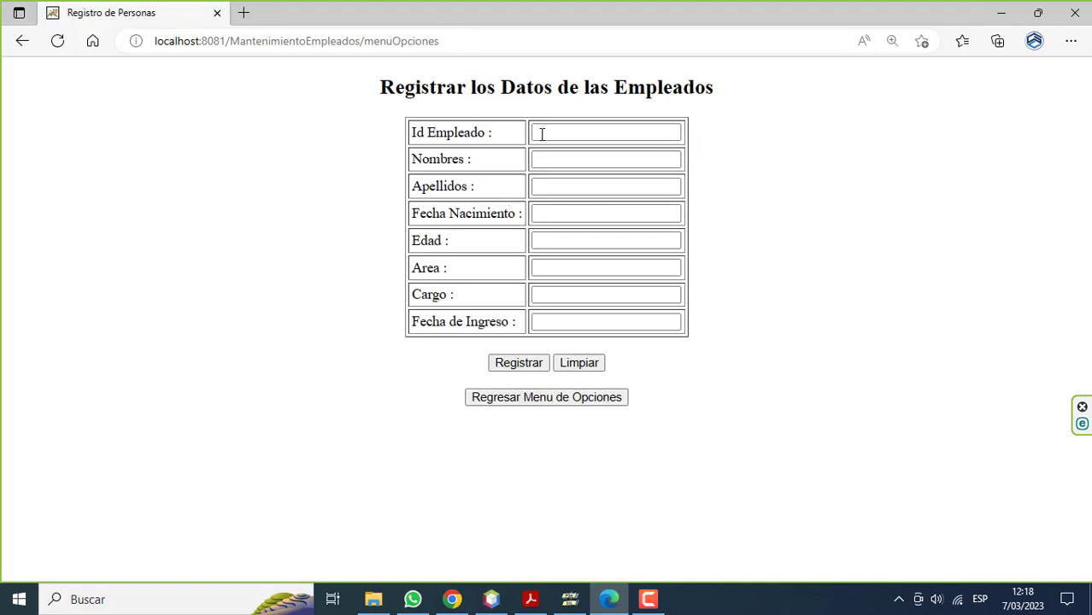
pyautogui.click(543, 130)
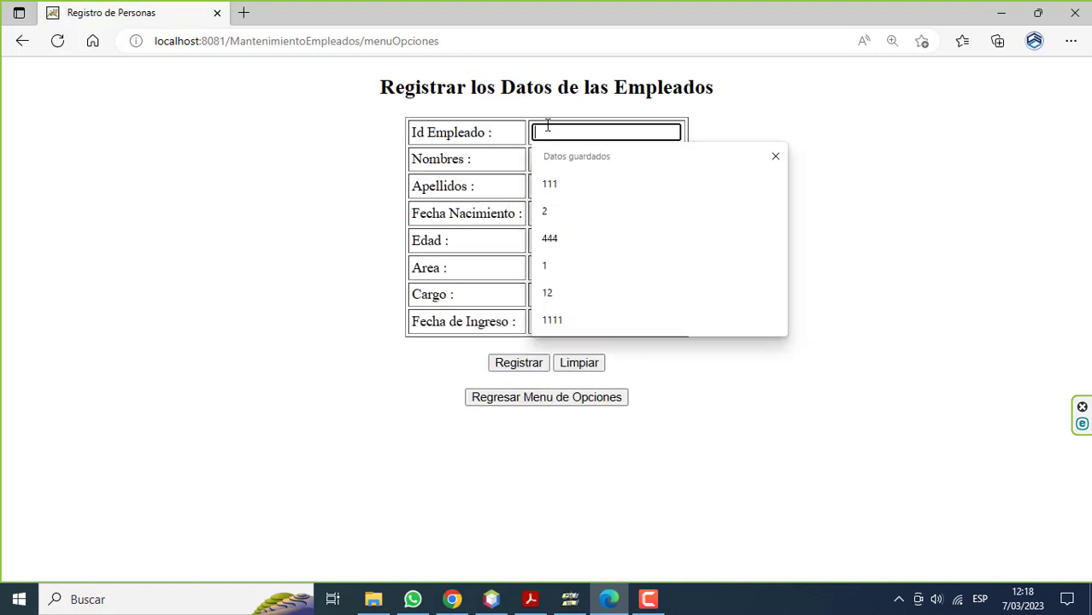
pyautogui.write('3')
pyautogui.click(562, 157)
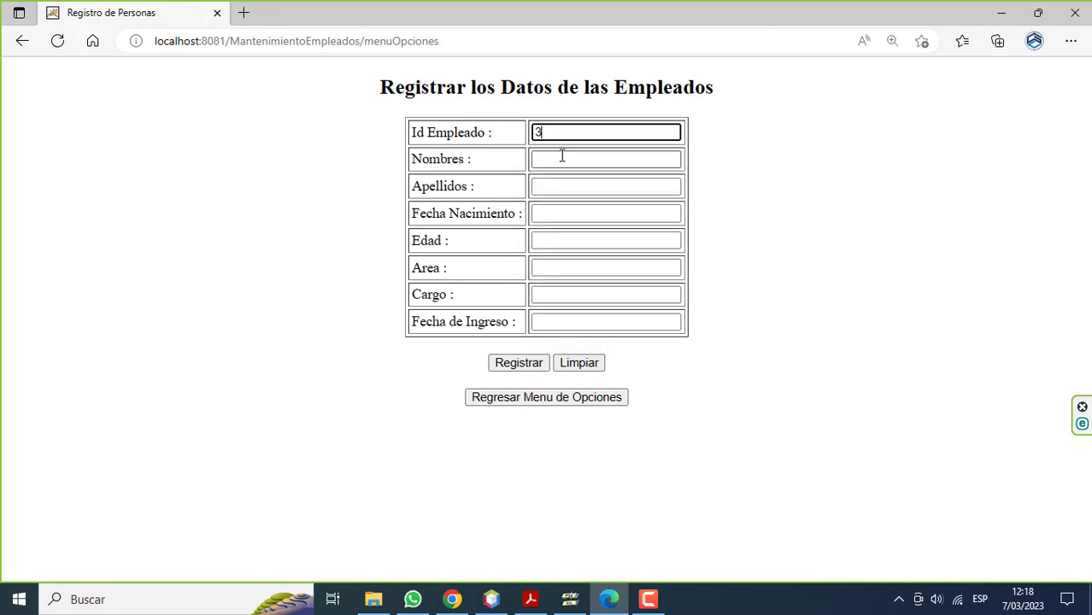
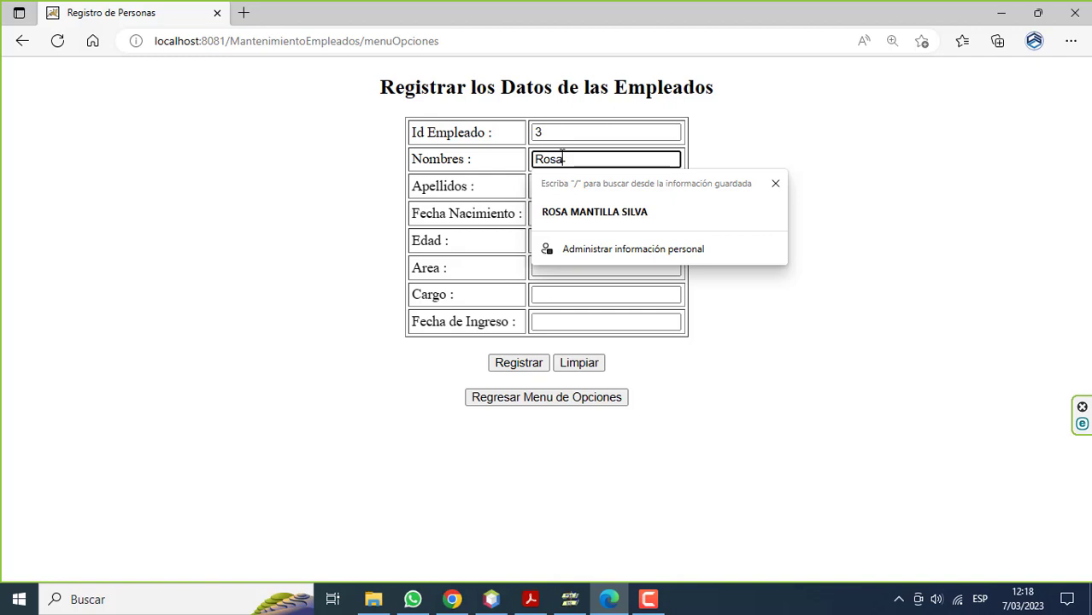
pyautogui.click(563, 184)
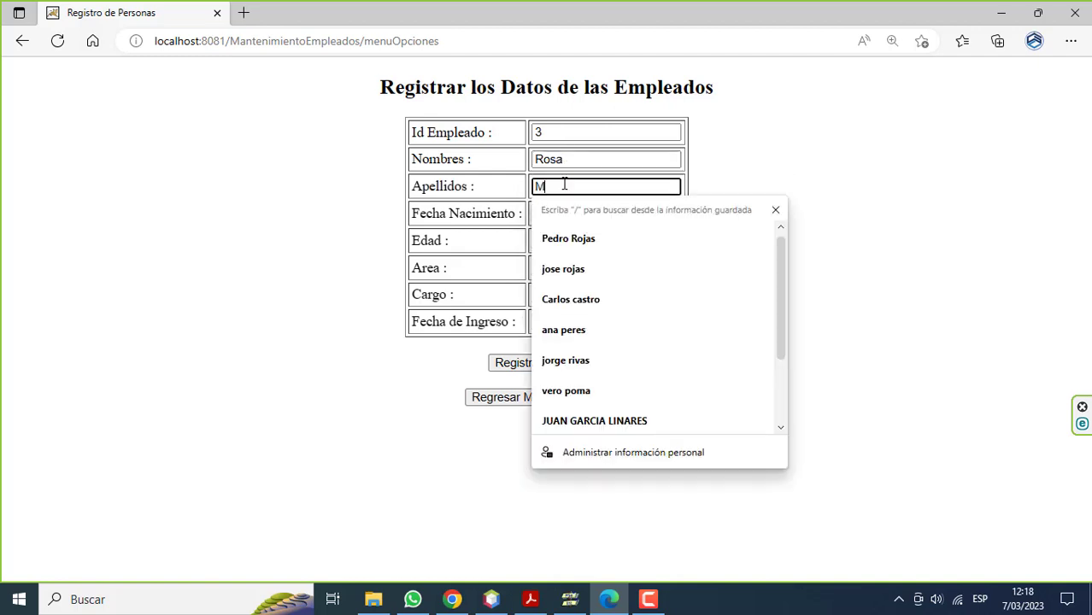
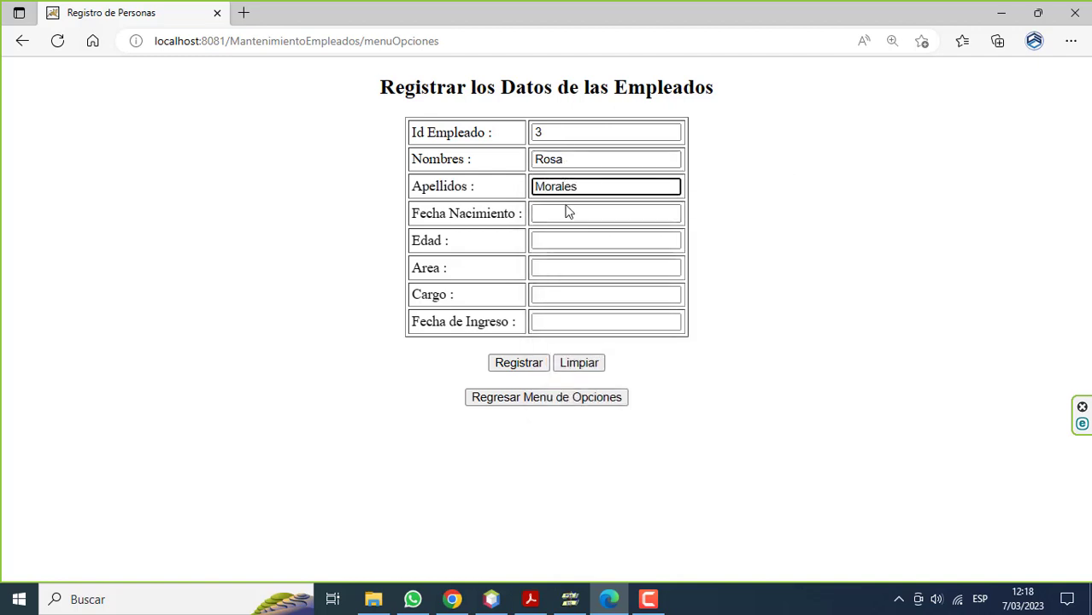
# - Fill birth date 12/08/2000, age 21 and area Contabilidad
pyautogui.click(567, 212)
pyautogui.click(578, 295)
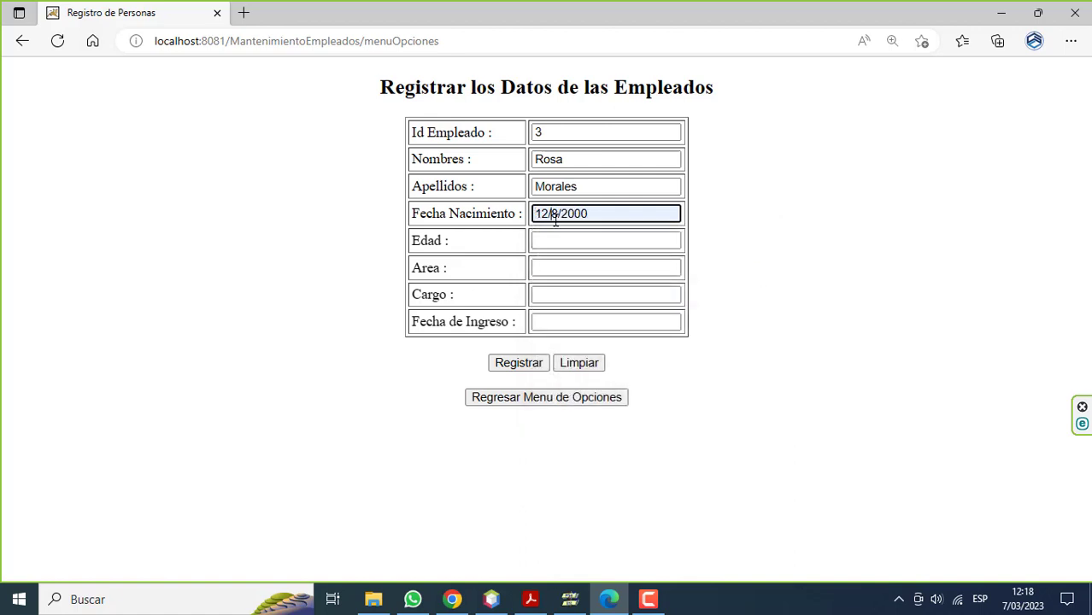
pyautogui.write('0')
pyautogui.click(543, 241)
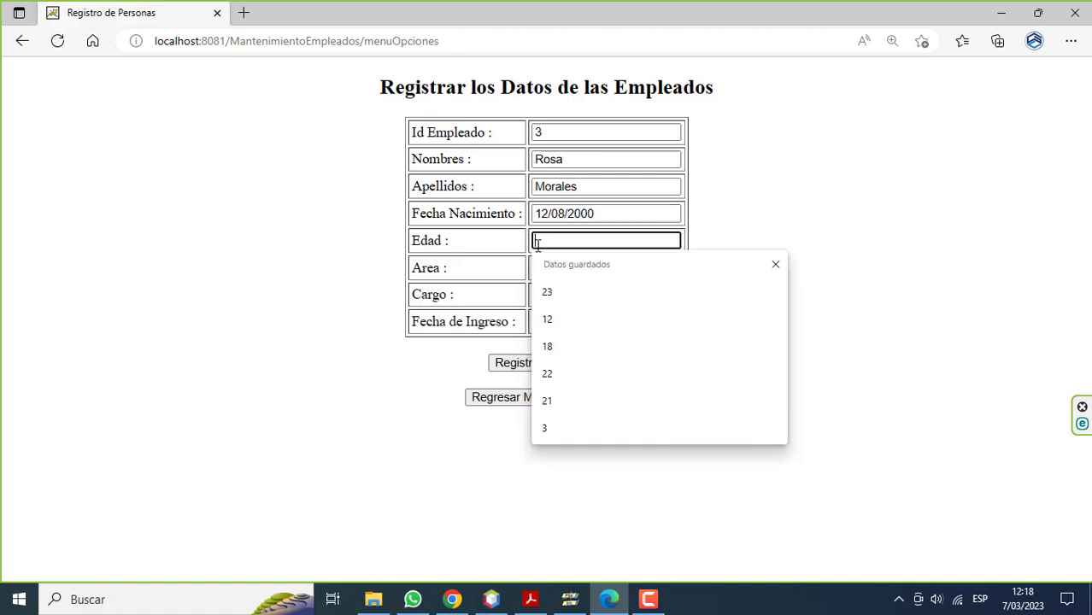
pyautogui.write('21')
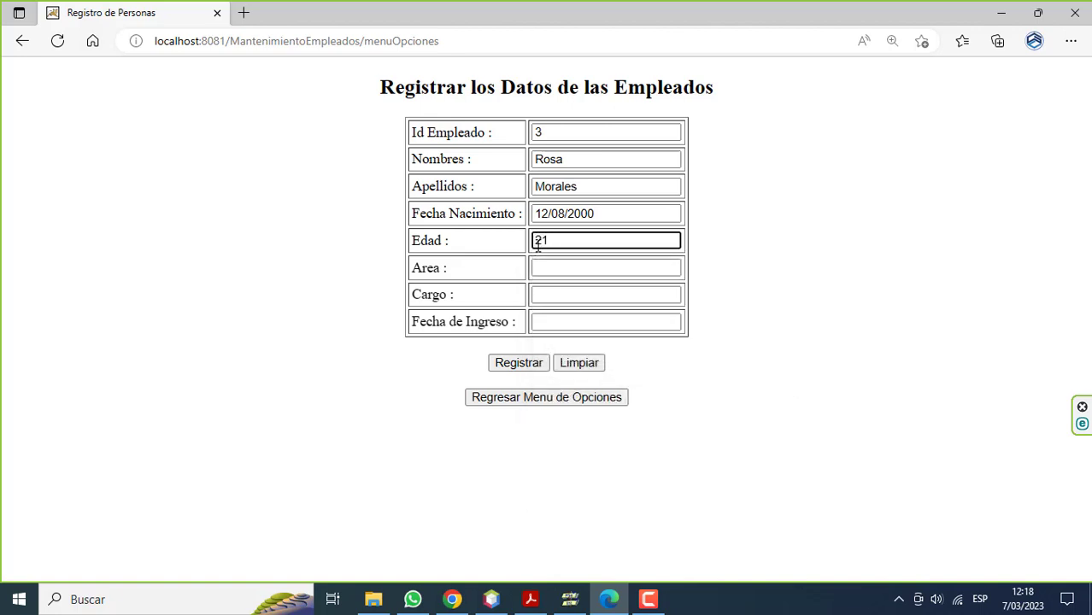
pyautogui.click(545, 267)
pyautogui.write('C')
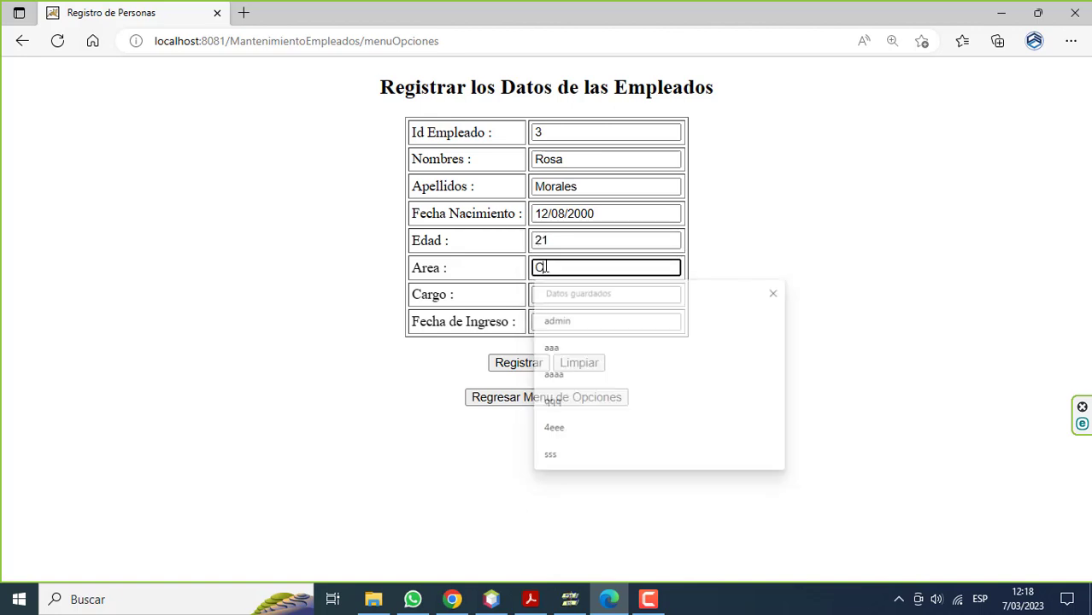
pyautogui.write('ontabili')
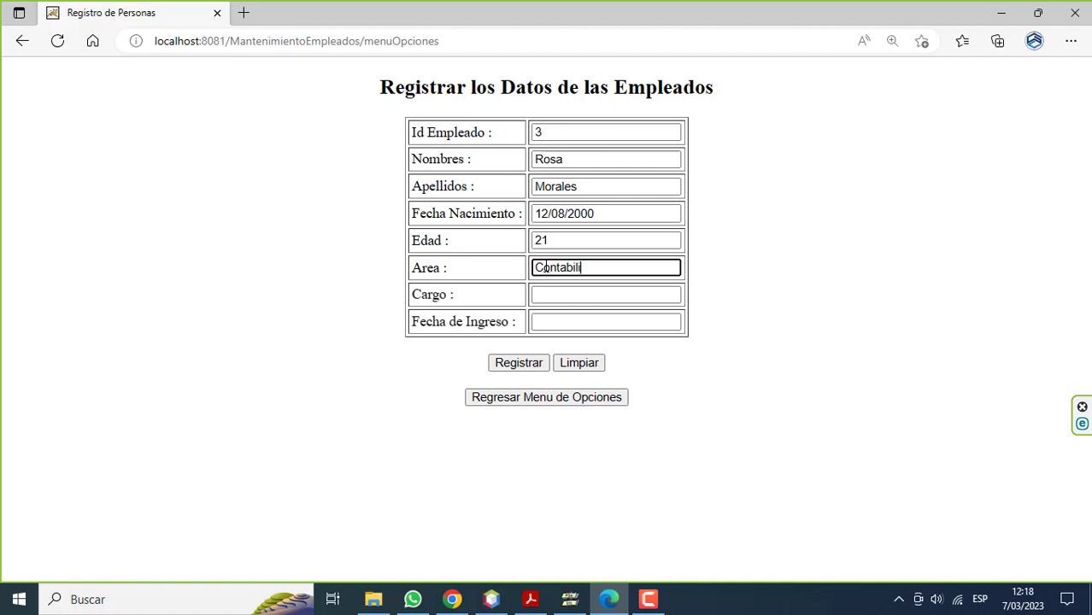
pyautogui.write('dad')
# - Set Cargo to Contadora, hire date 12/07/2022, and register the employee
pyautogui.click(552, 295)
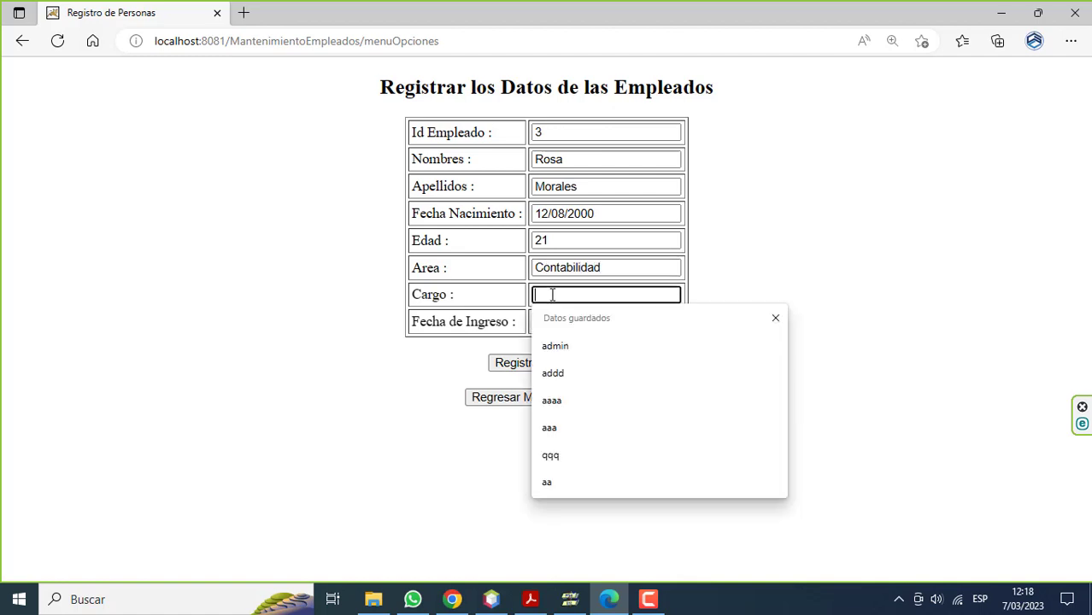
pyautogui.write('Contadora')
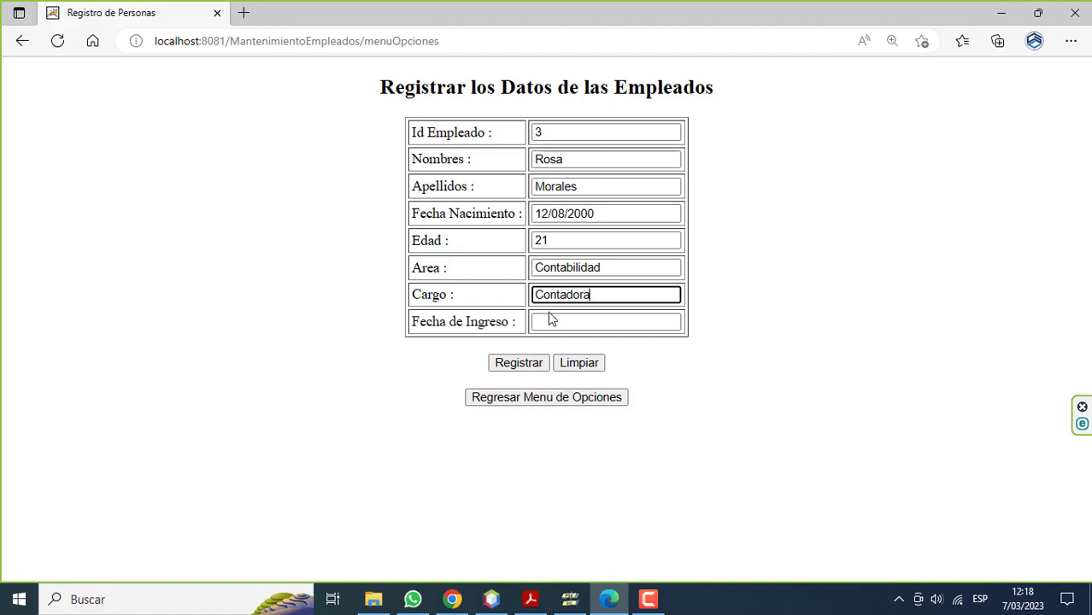
pyautogui.click(553, 321)
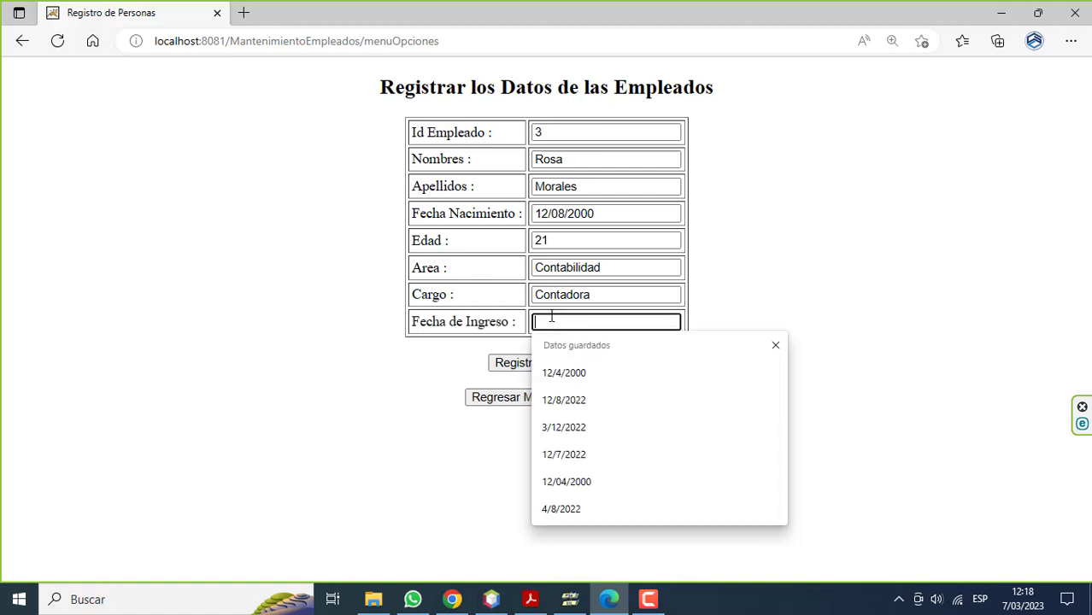
pyautogui.click(551, 455)
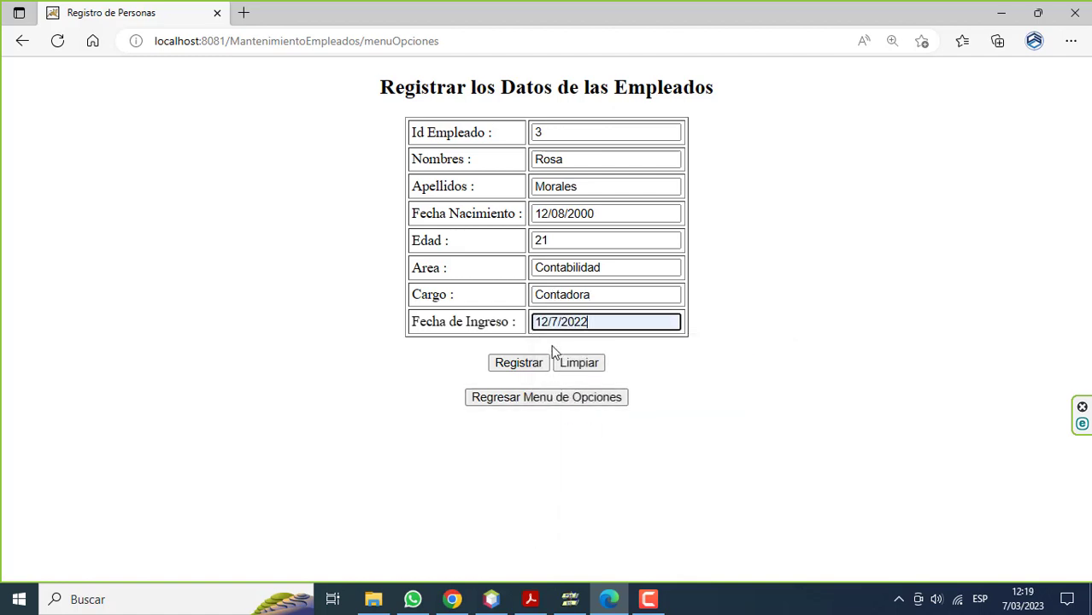
pyautogui.click(554, 322)
pyautogui.write('0')
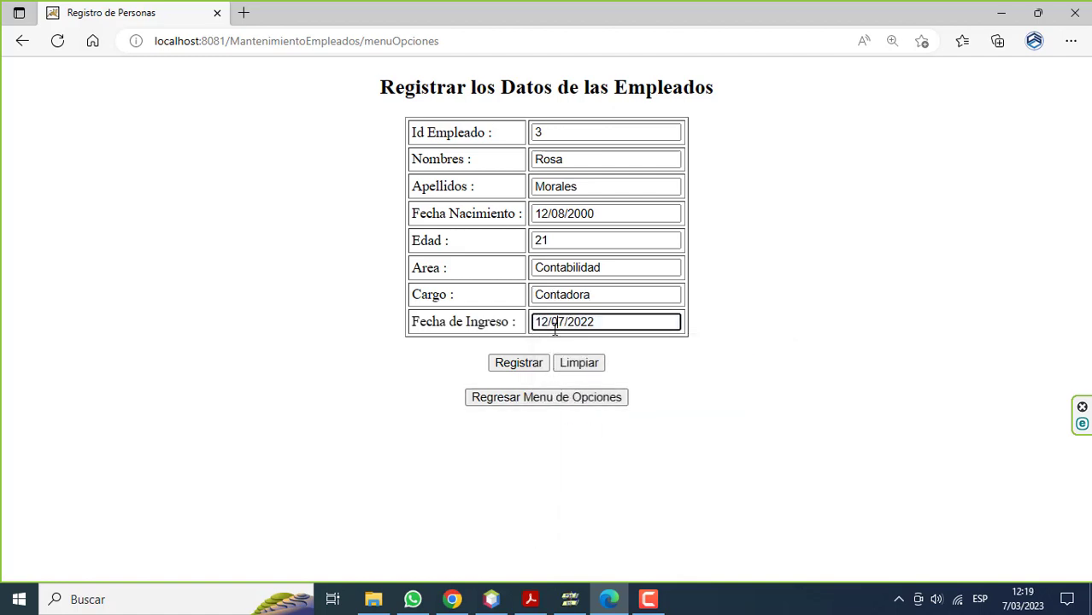
pyautogui.click(520, 367)
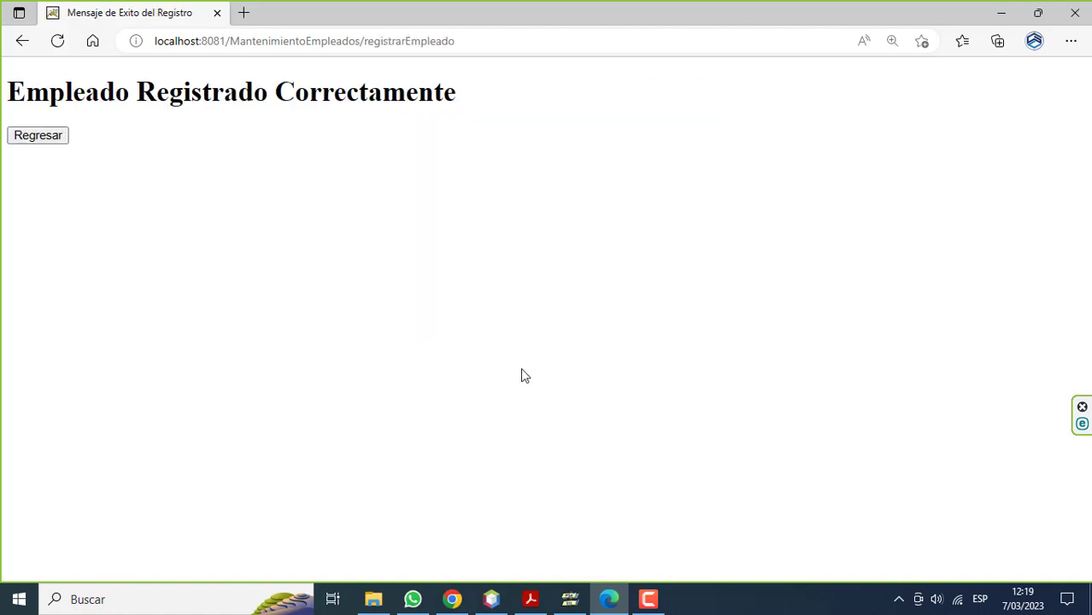
# - View Listar Empleados showing 3 employees, then open a fresh Registrar Empleados form
pyautogui.click(52, 136)
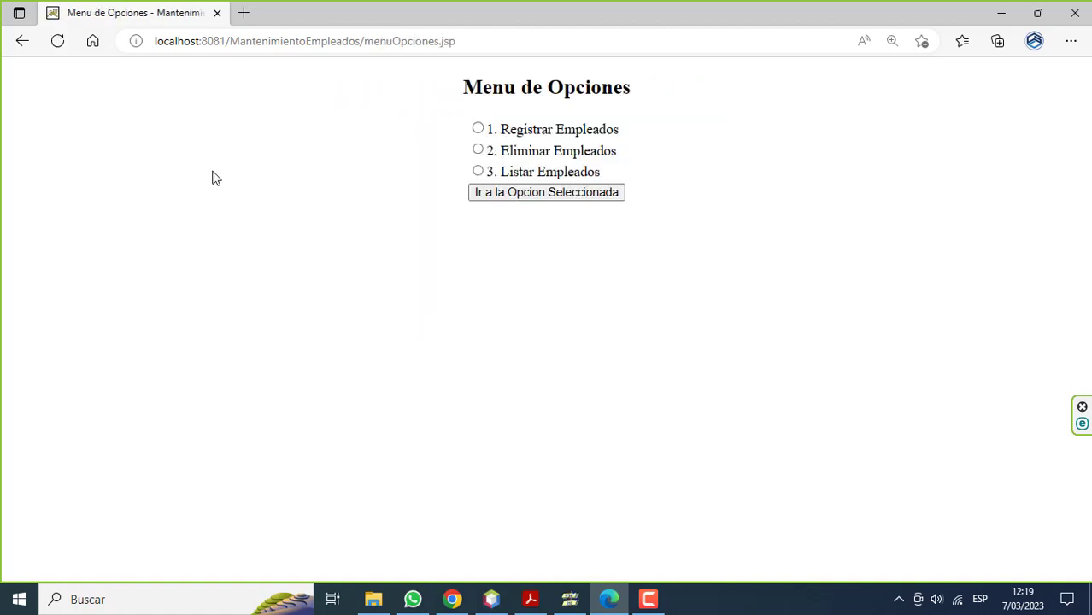
pyautogui.click(478, 171)
pyautogui.click(508, 193)
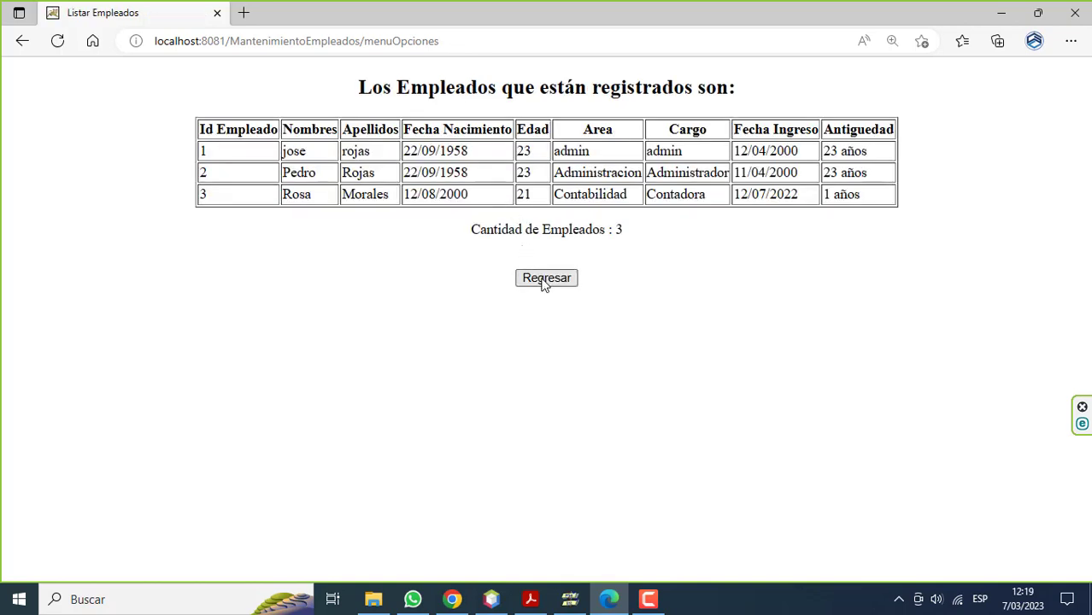
pyautogui.click(543, 282)
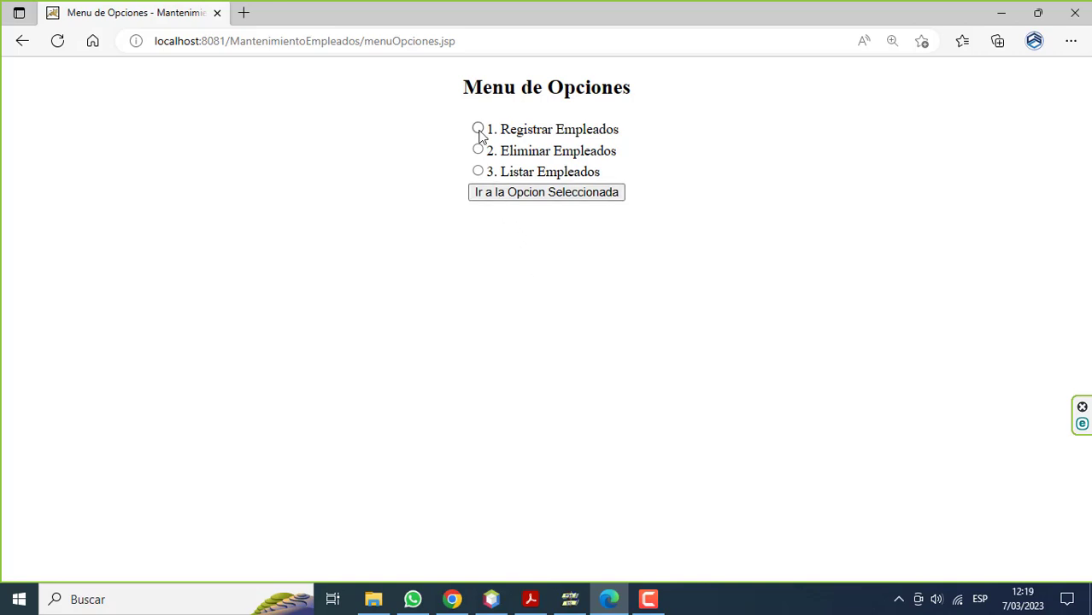
pyautogui.click(477, 129)
pyautogui.click(509, 193)
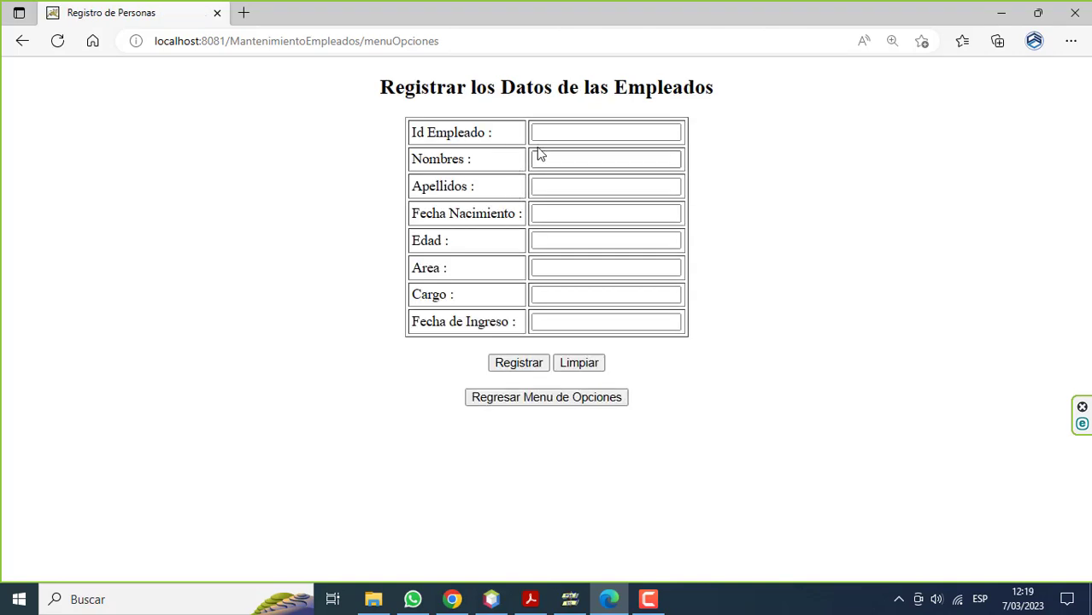
# - Enter Id 4, fill both names from a saved entry, and birth date 12/08/2000
pyautogui.click(546, 135)
pyautogui.write('4')
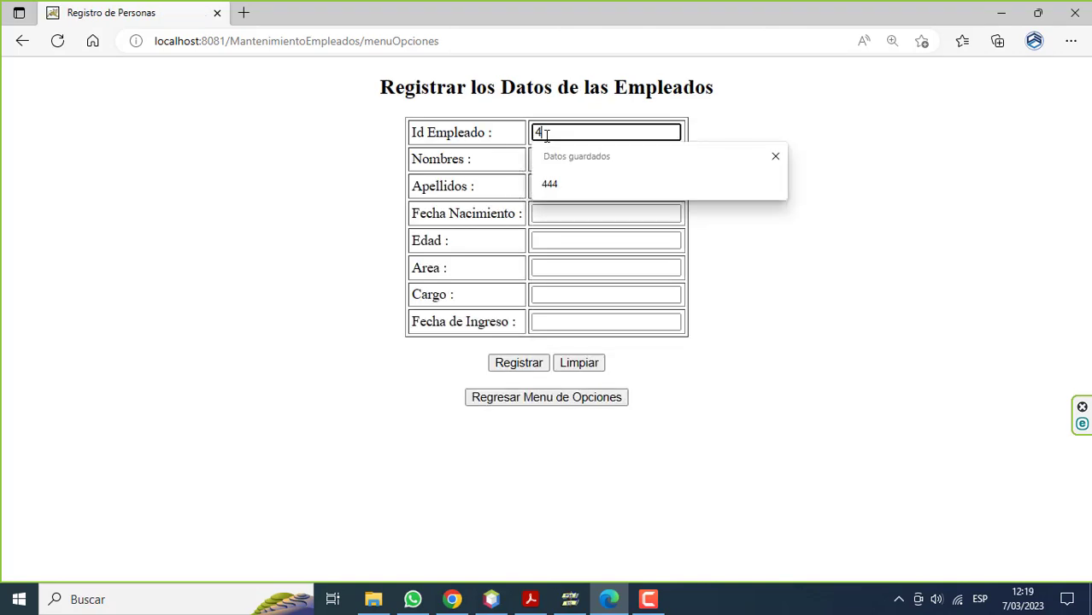
pyautogui.click(550, 158)
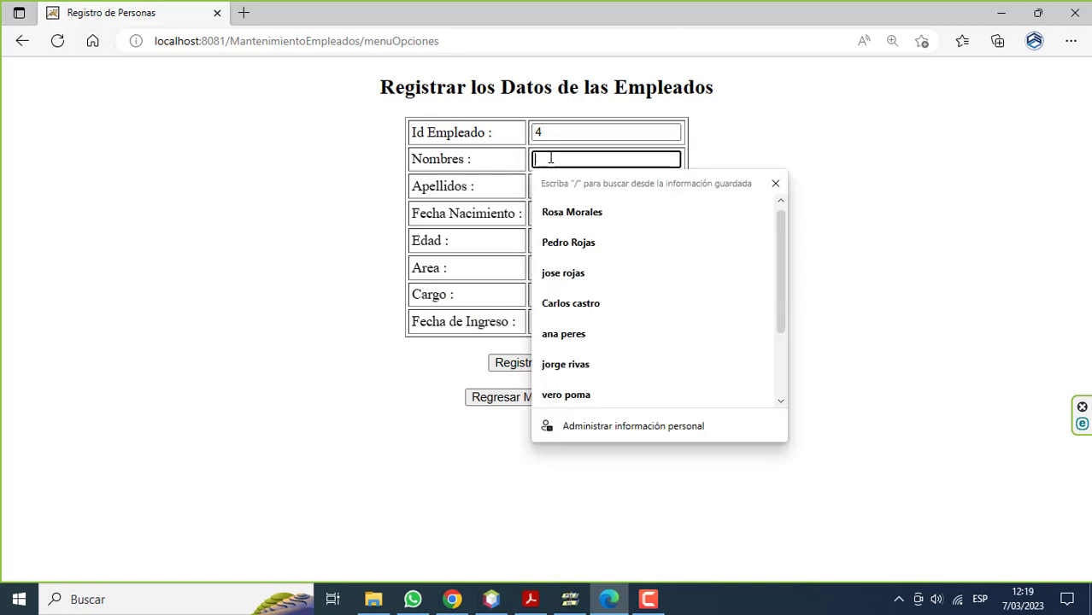
pyautogui.write('Carlos')
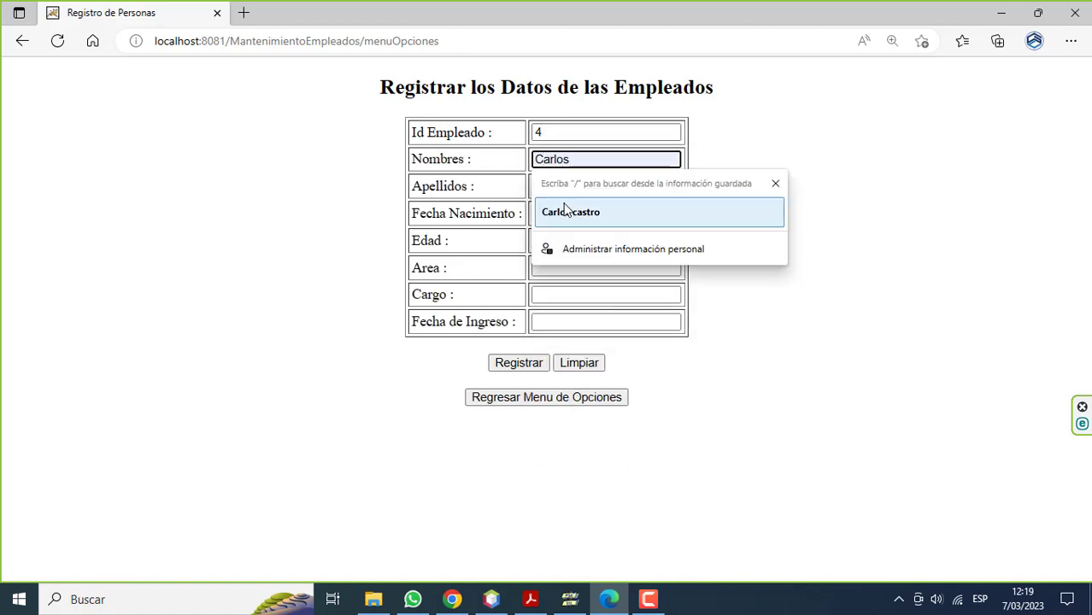
pyautogui.click(566, 211)
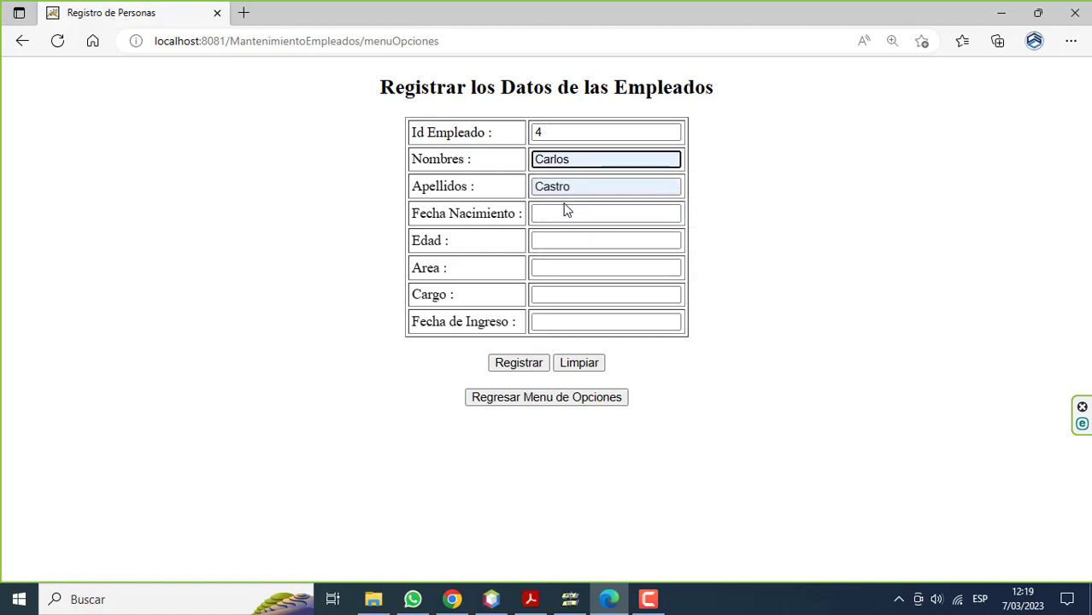
pyautogui.click(565, 211)
pyautogui.click(568, 286)
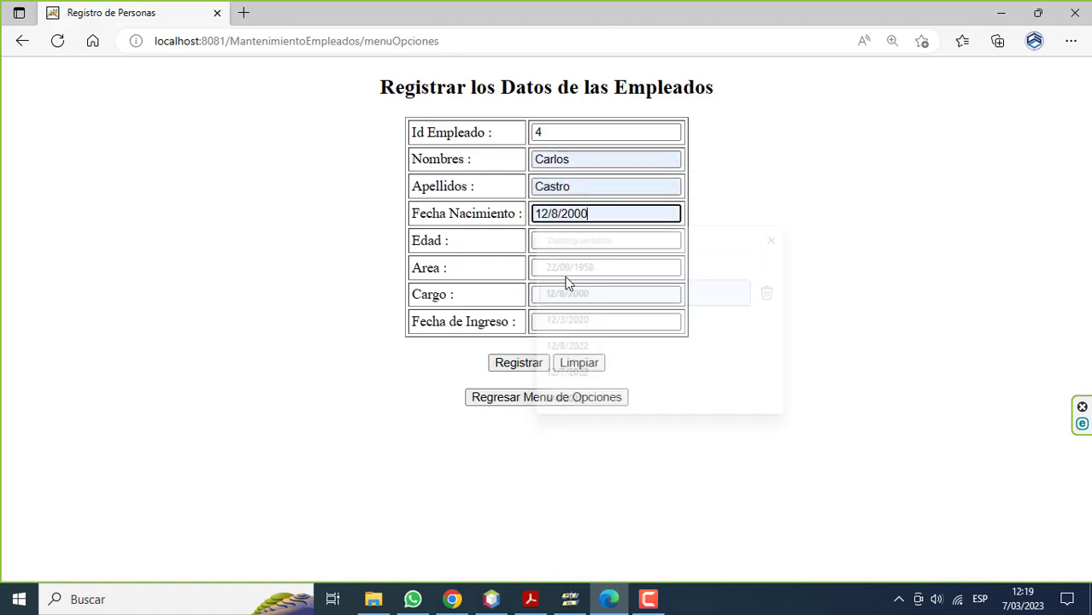
pyautogui.click(551, 214)
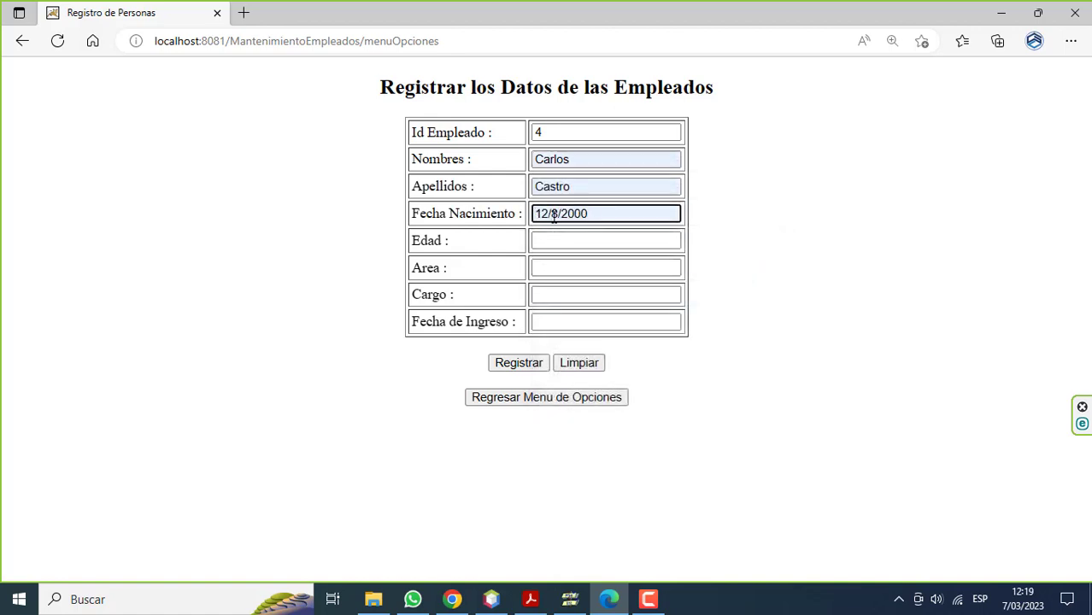
pyautogui.write('0')
# - Fill age 34, Area Sistemas, Cargo Programador, hire date 12/07/2022, and register
pyautogui.click(550, 241)
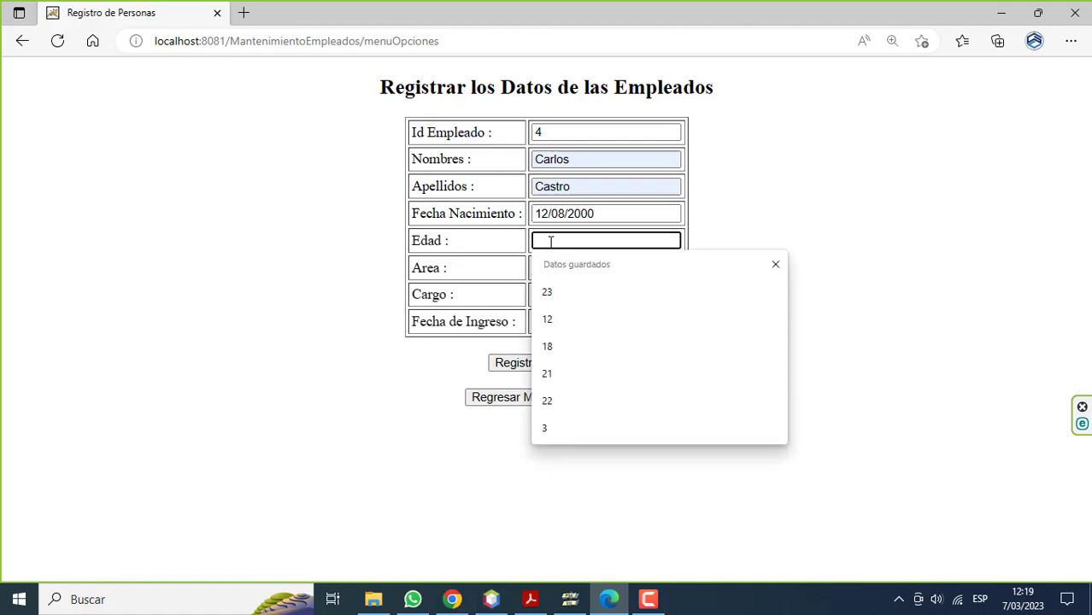
pyautogui.write('34')
pyautogui.click(557, 268)
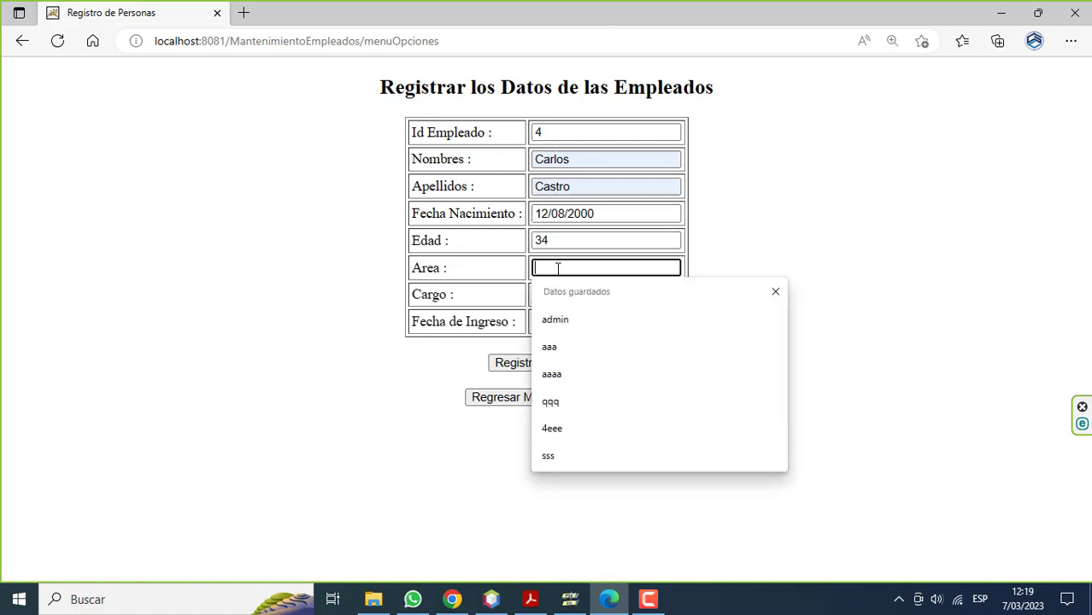
pyautogui.write('Sis')
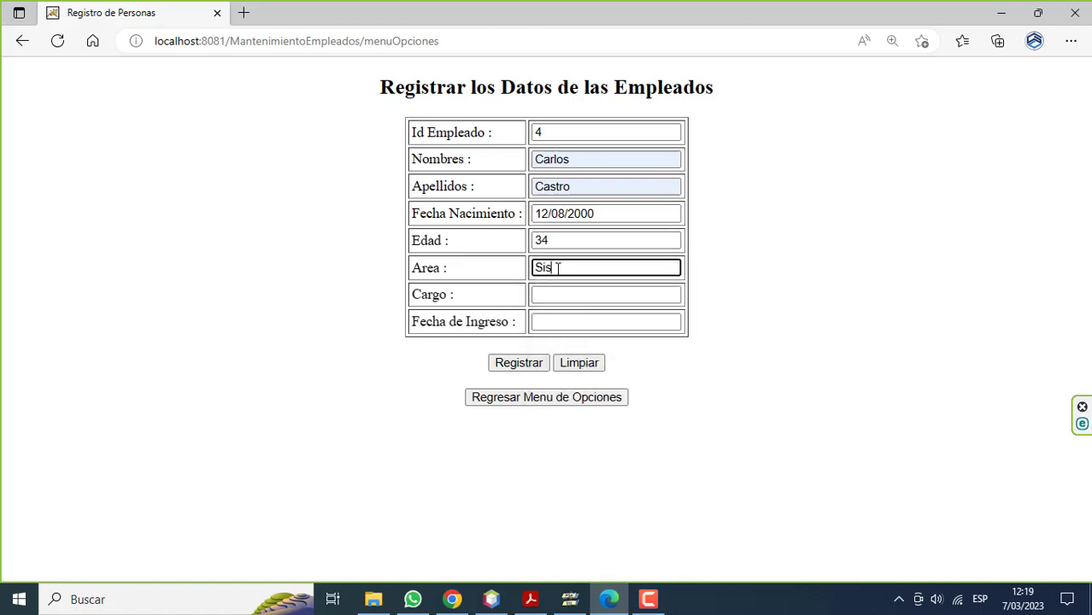
pyautogui.write('temas')
pyautogui.click(572, 297)
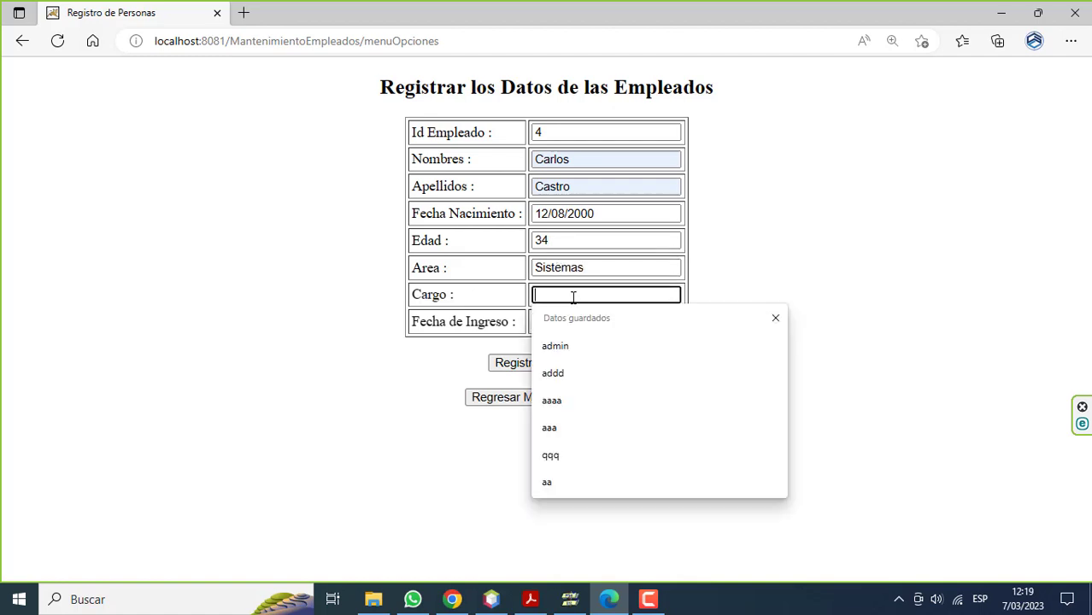
pyautogui.write('Progra')
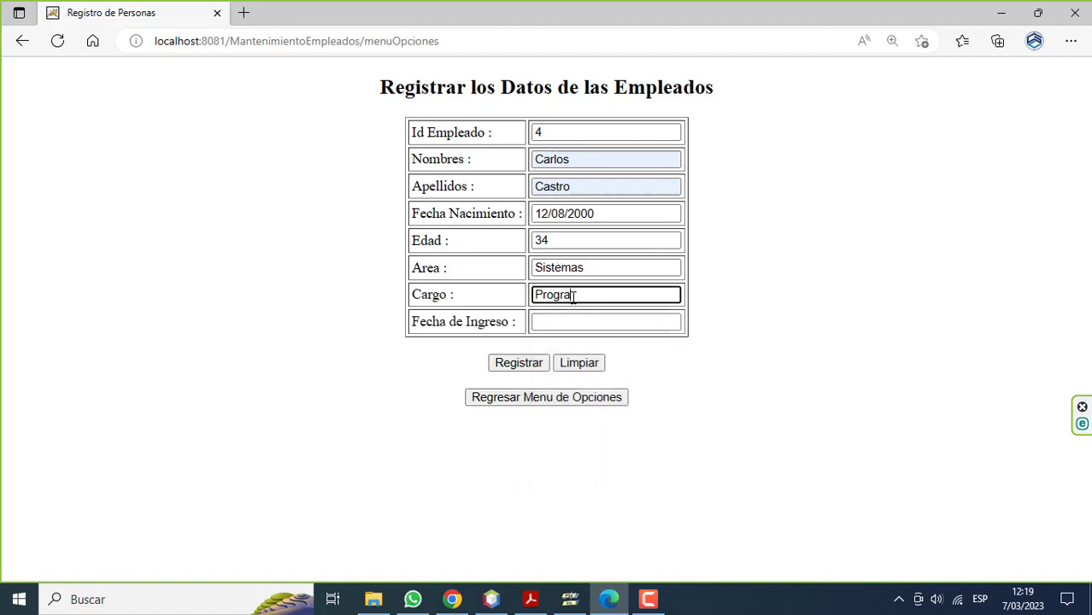
pyautogui.write('mador')
pyautogui.click(574, 326)
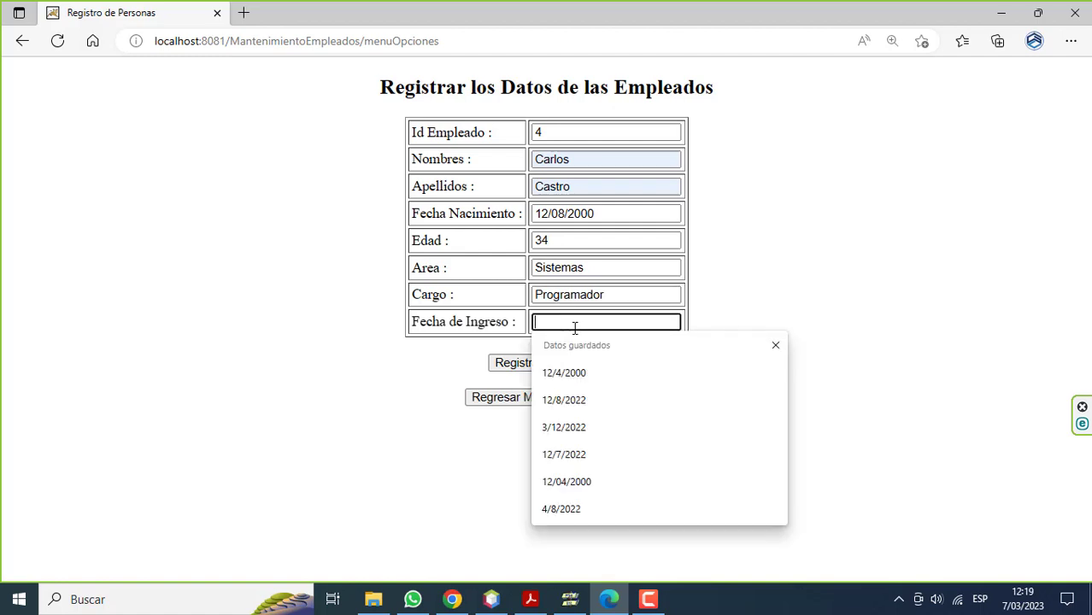
pyautogui.click(572, 455)
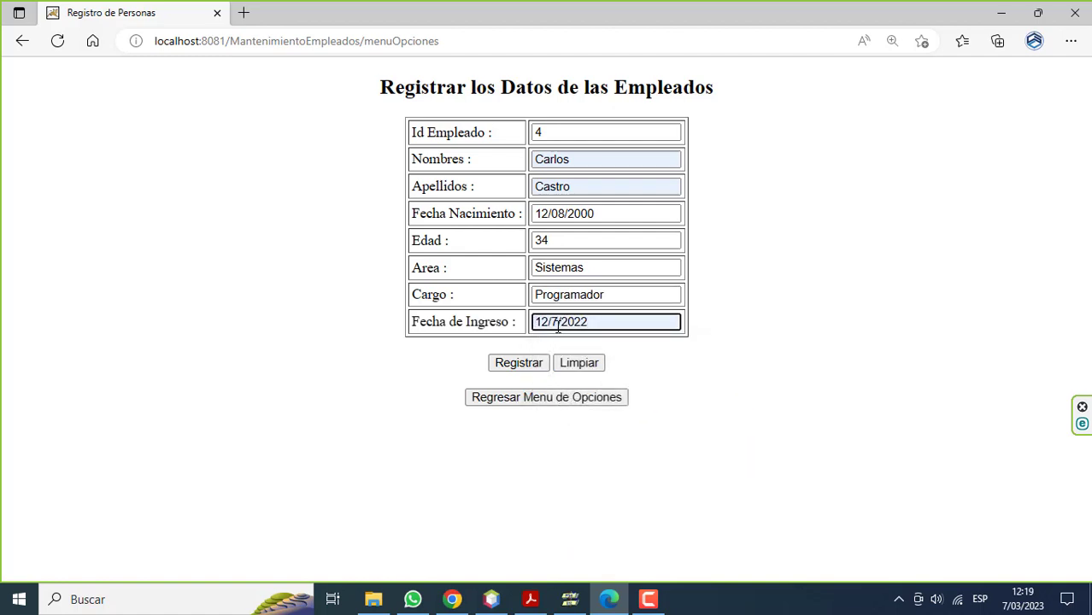
pyautogui.write('0')
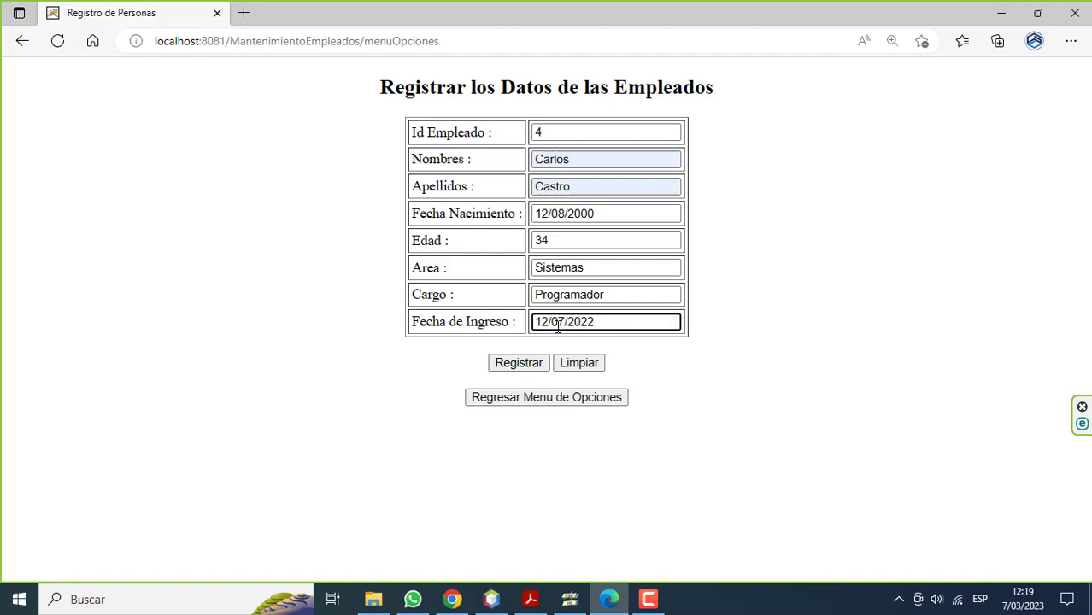
pyautogui.click(536, 364)
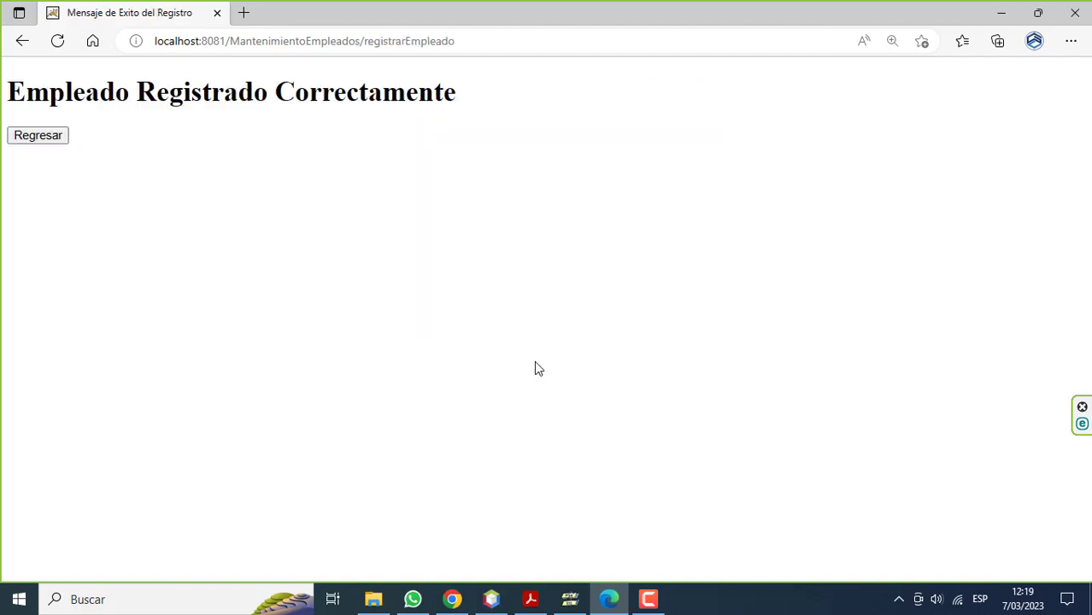
# - Open Listar Empleados, now showing 4 employees
pyautogui.click(36, 137)
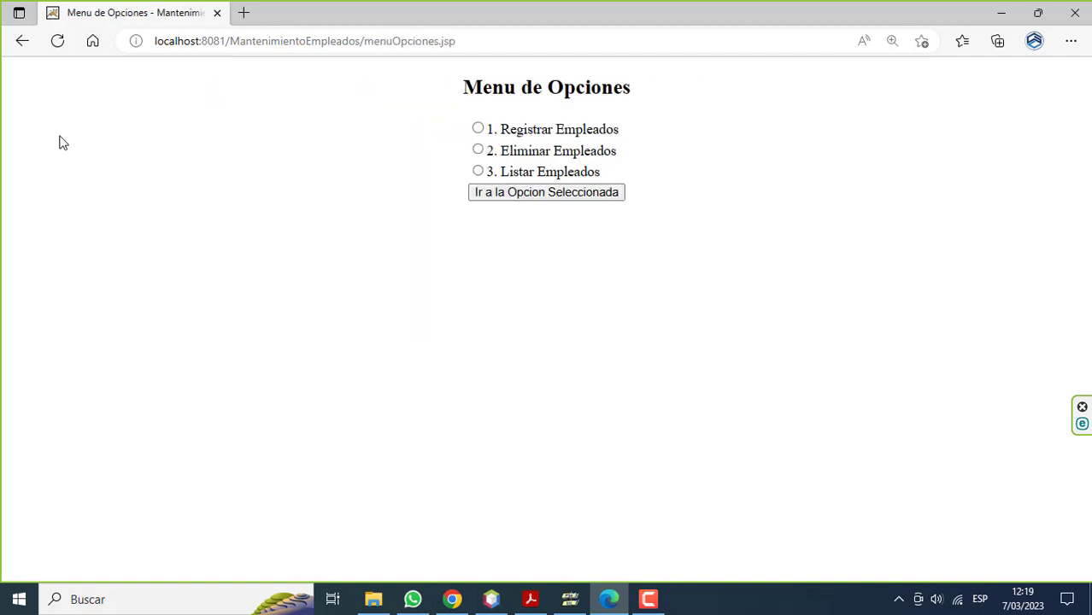
pyautogui.click(478, 172)
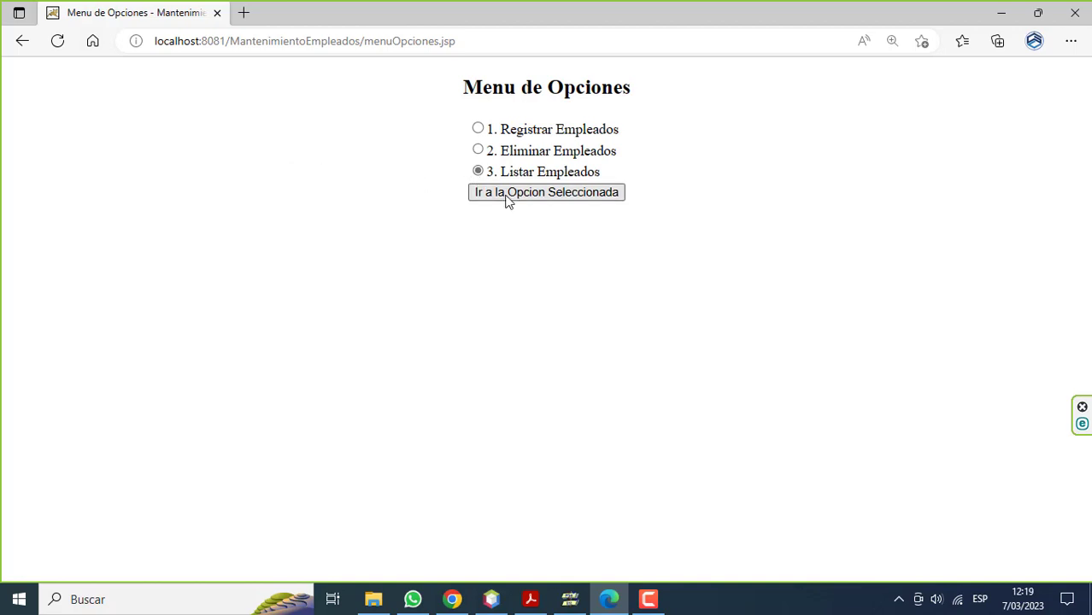
pyautogui.click(506, 195)
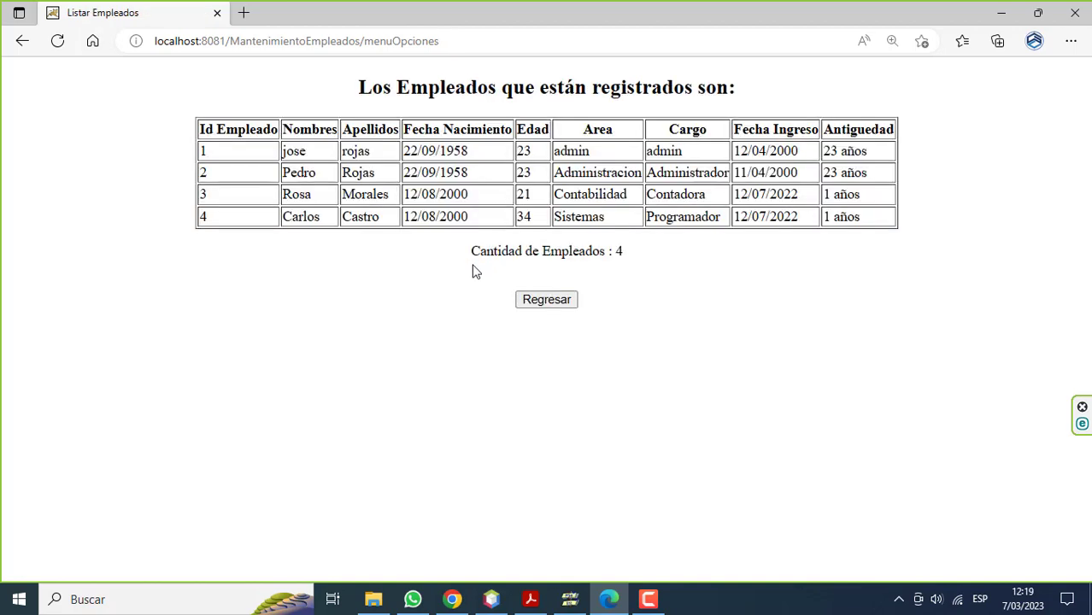
# - Delete employee 1 via Eliminar Empleados and check the updated employee list
pyautogui.click(540, 300)
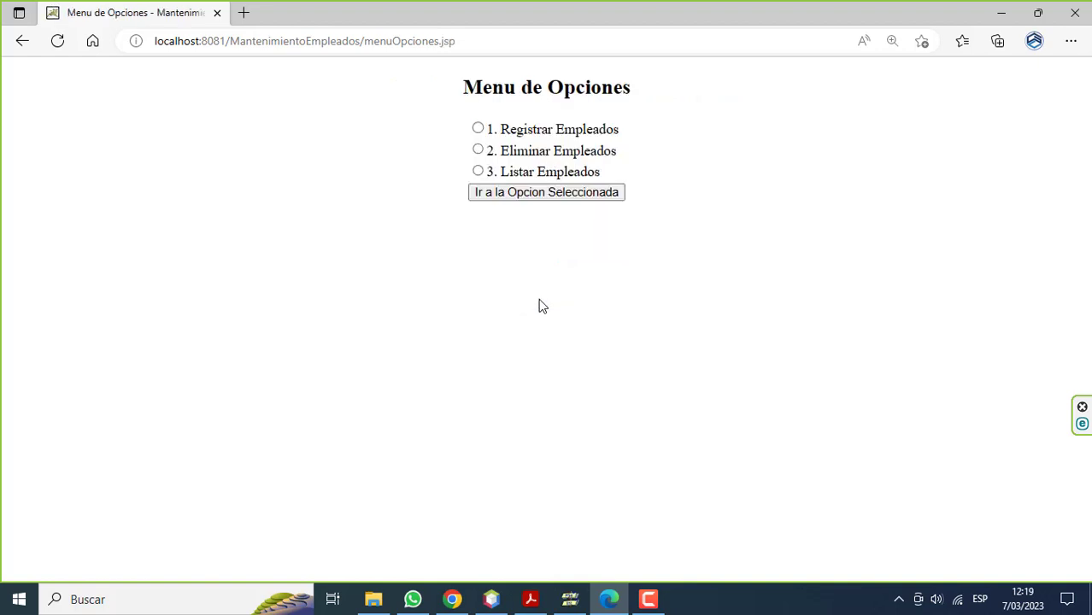
pyautogui.click(477, 151)
pyautogui.click(507, 195)
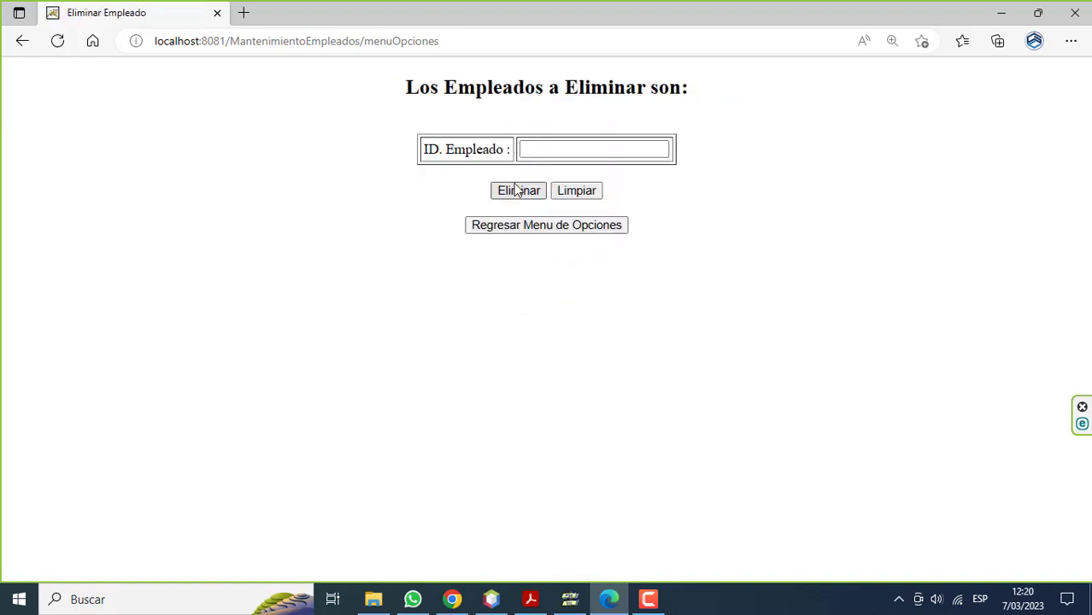
pyautogui.click(530, 150)
pyautogui.click(531, 151)
pyautogui.write('1')
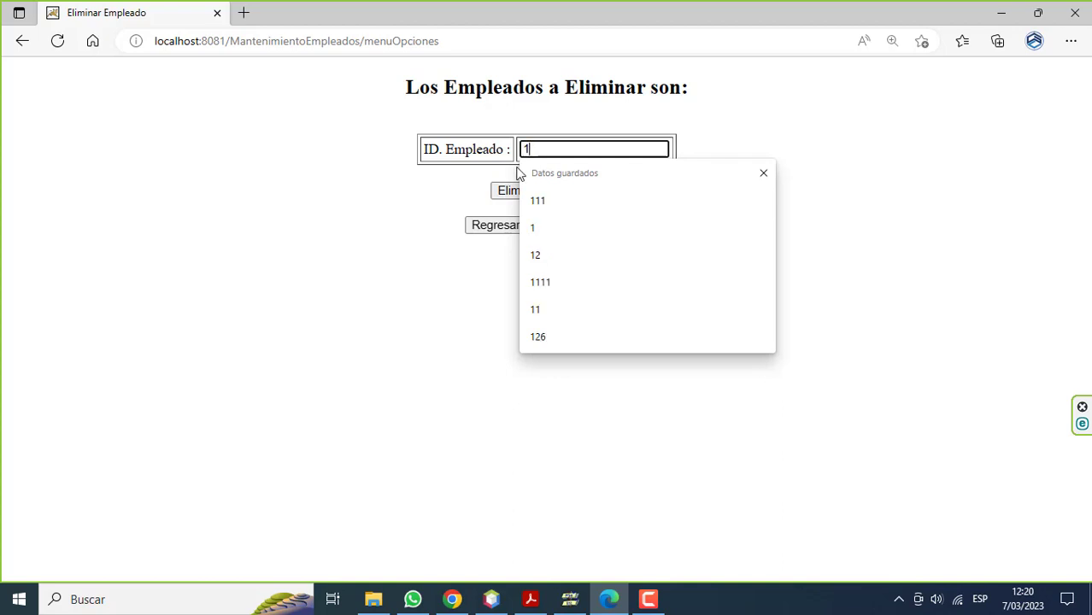
pyautogui.press('Escape')
pyautogui.click(507, 195)
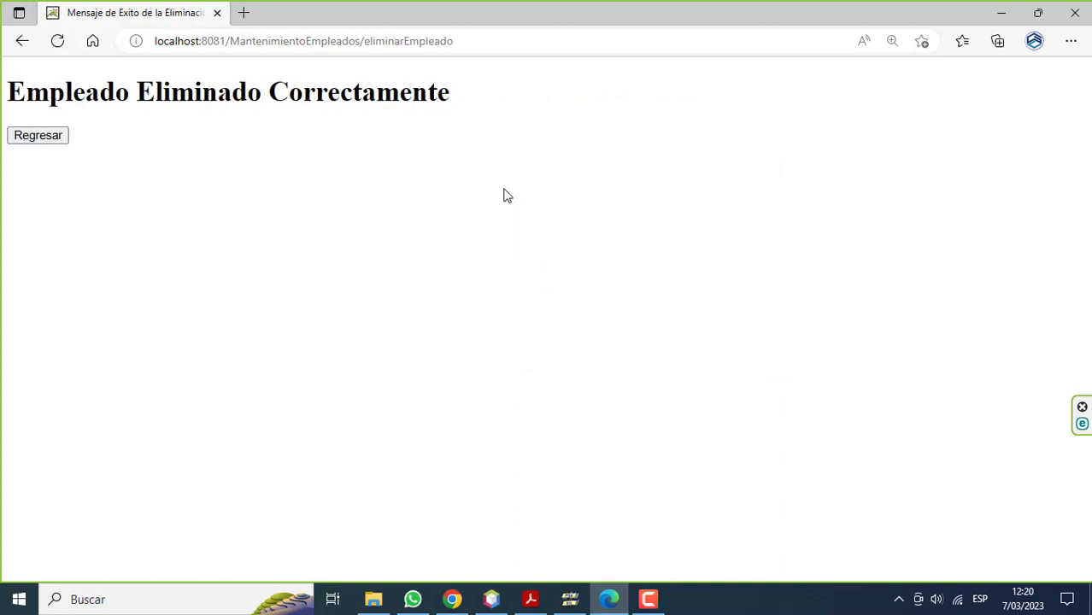
pyautogui.click(14, 141)
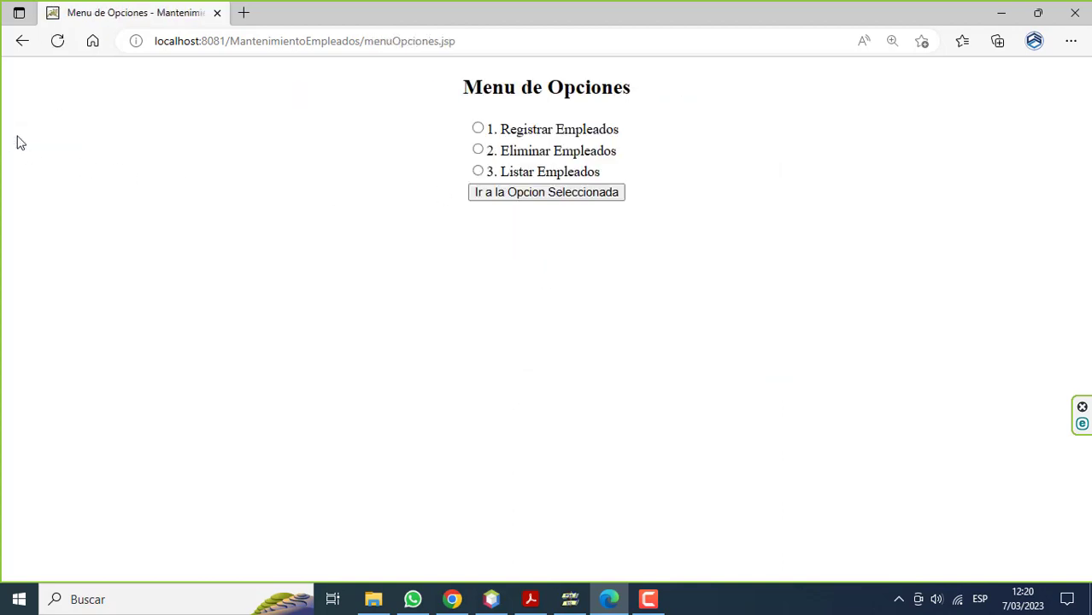
pyautogui.click(497, 193)
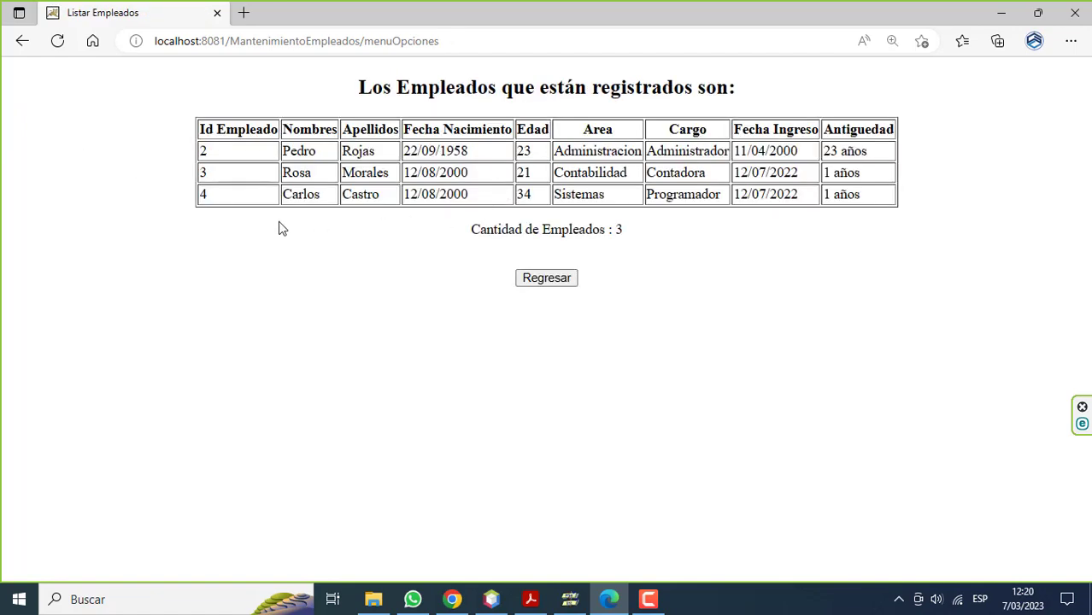
pyautogui.click(537, 282)
# - Delete employee 3, confirm the list shows 2 employees, and return to the menu
pyautogui.click(478, 150)
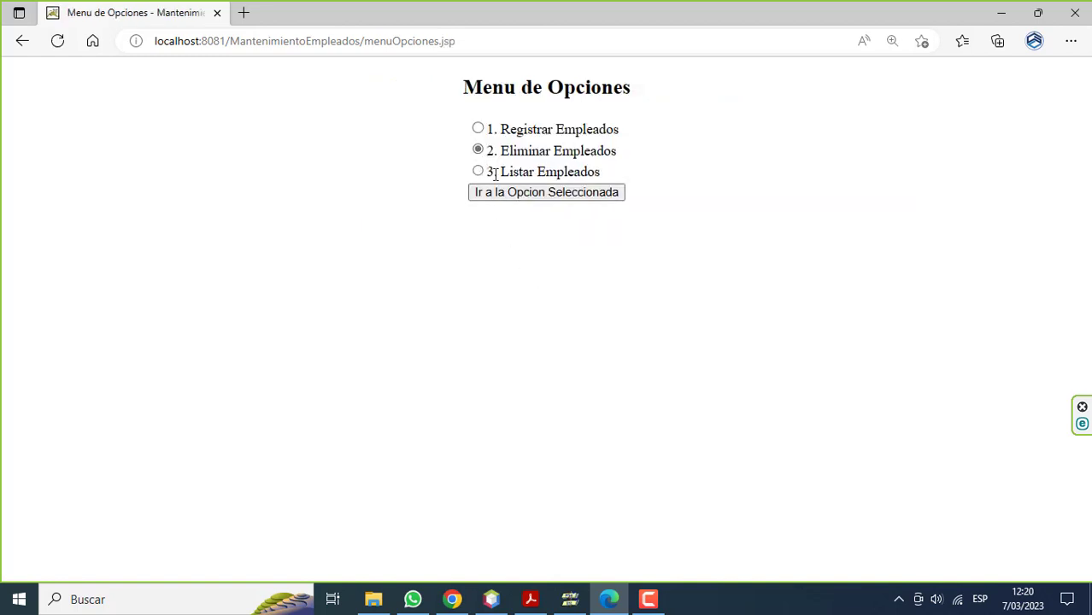
pyautogui.click(506, 191)
pyautogui.click(532, 152)
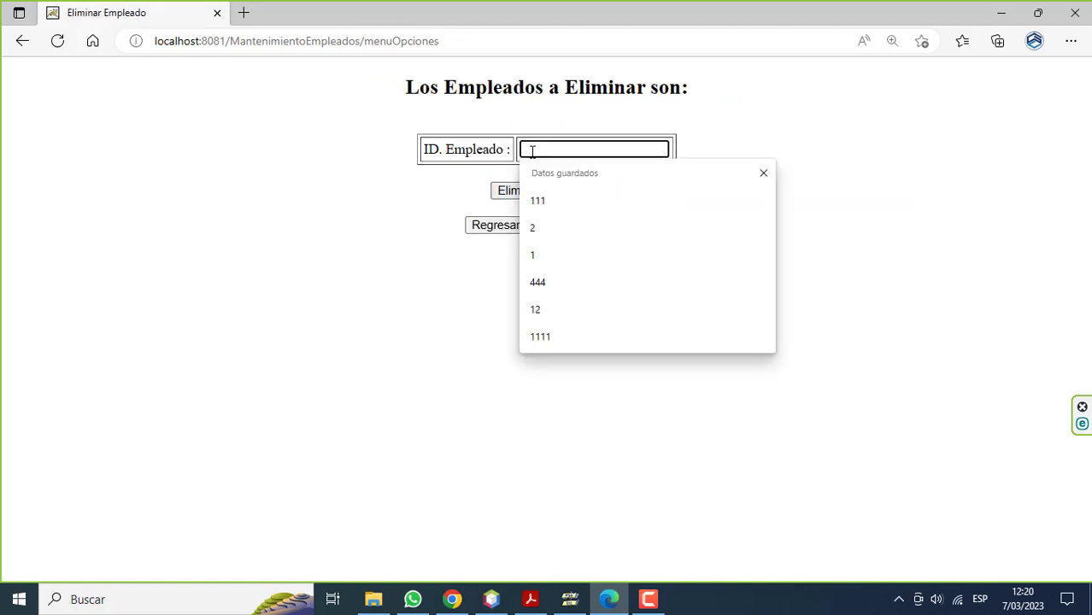
pyautogui.write('3')
pyautogui.click(504, 190)
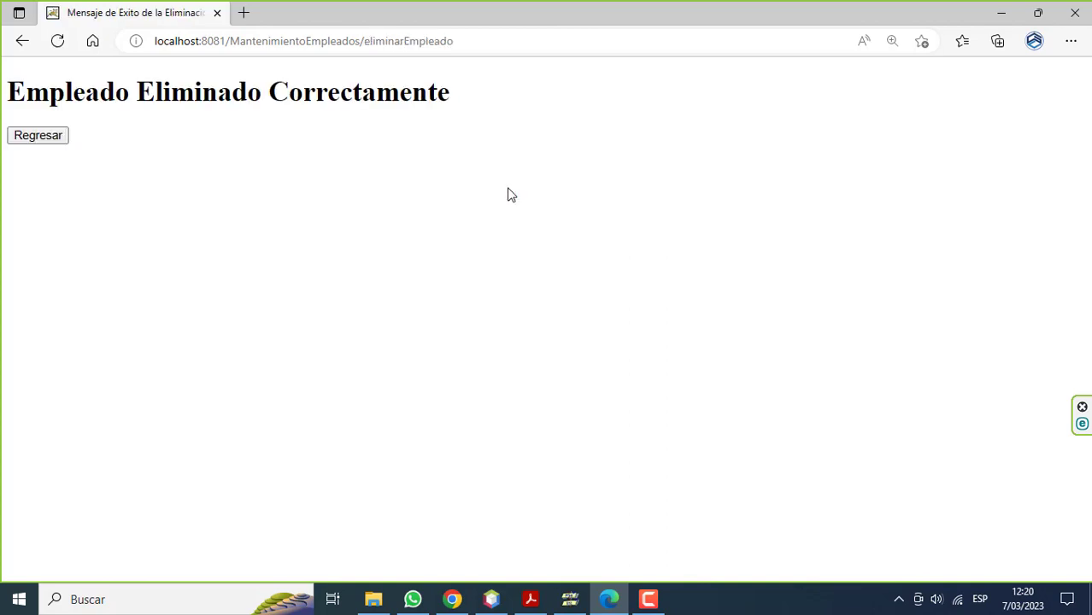
pyautogui.click(43, 138)
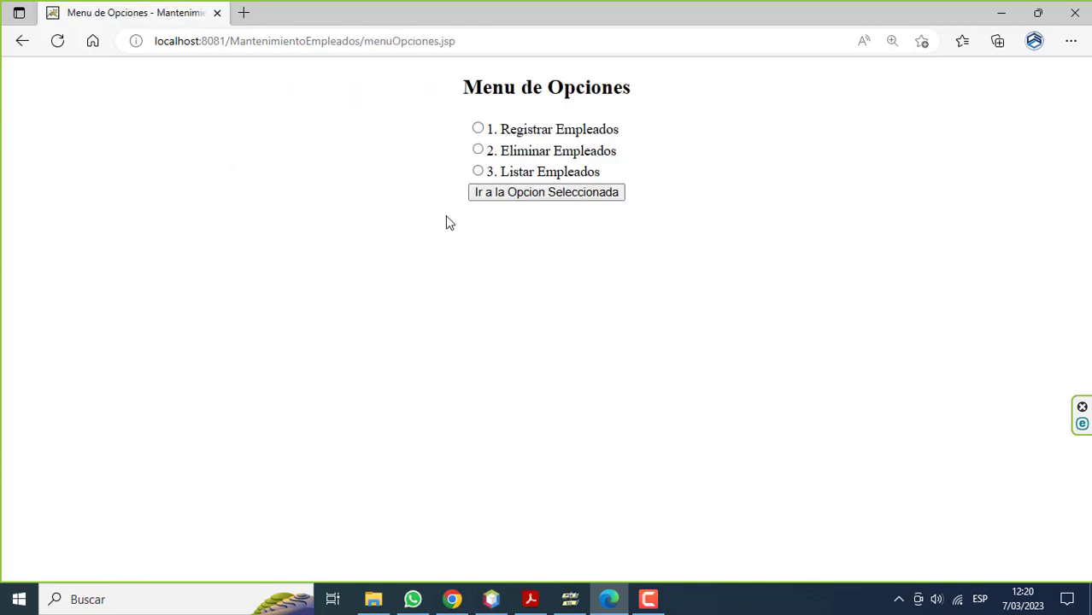
pyautogui.click(478, 171)
pyautogui.click(510, 194)
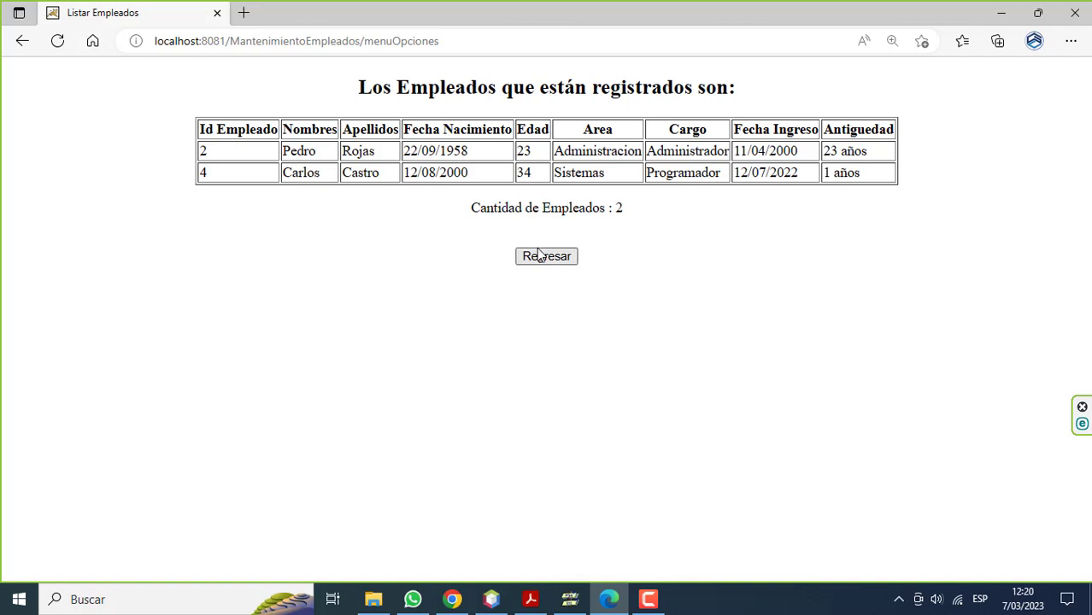
pyautogui.click(541, 259)
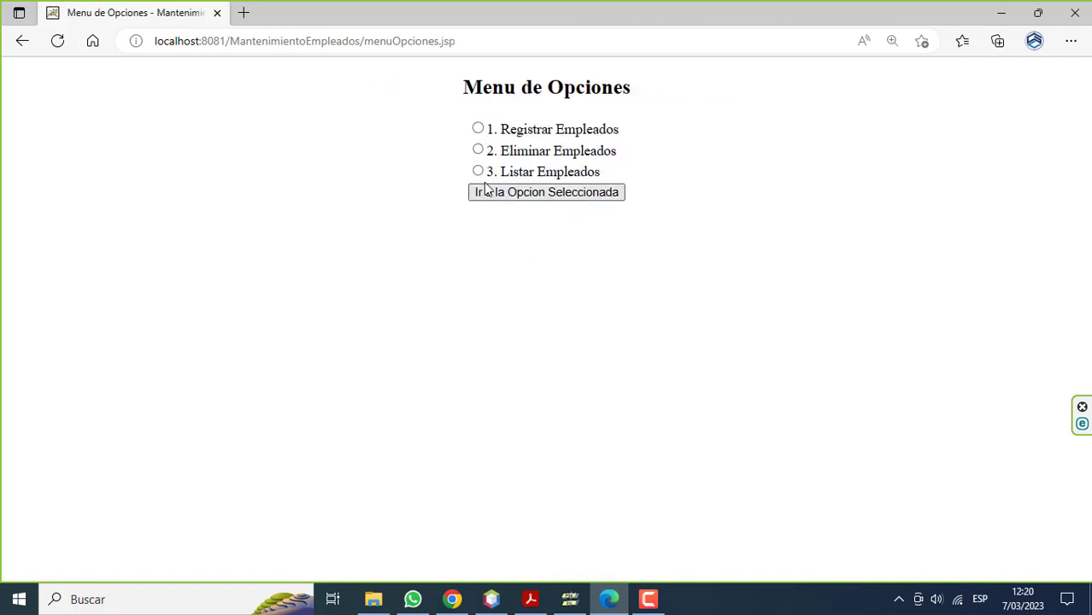
# - Open Registrar Empleados and enter Id 10 with the employee's first name and surname
pyautogui.click(478, 130)
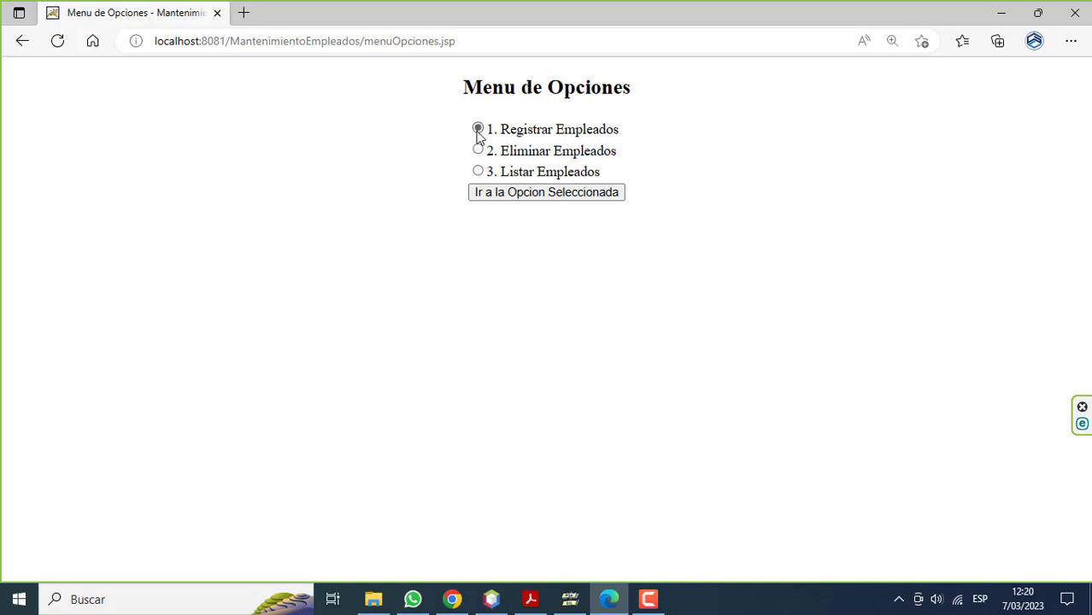
pyautogui.click(548, 196)
pyautogui.click(551, 136)
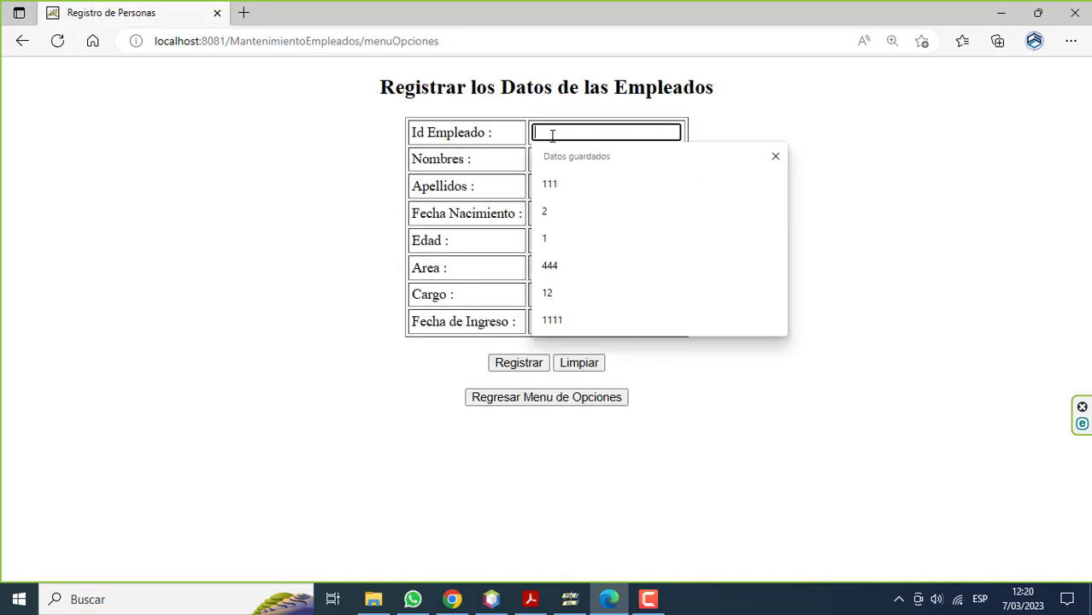
pyautogui.write('10')
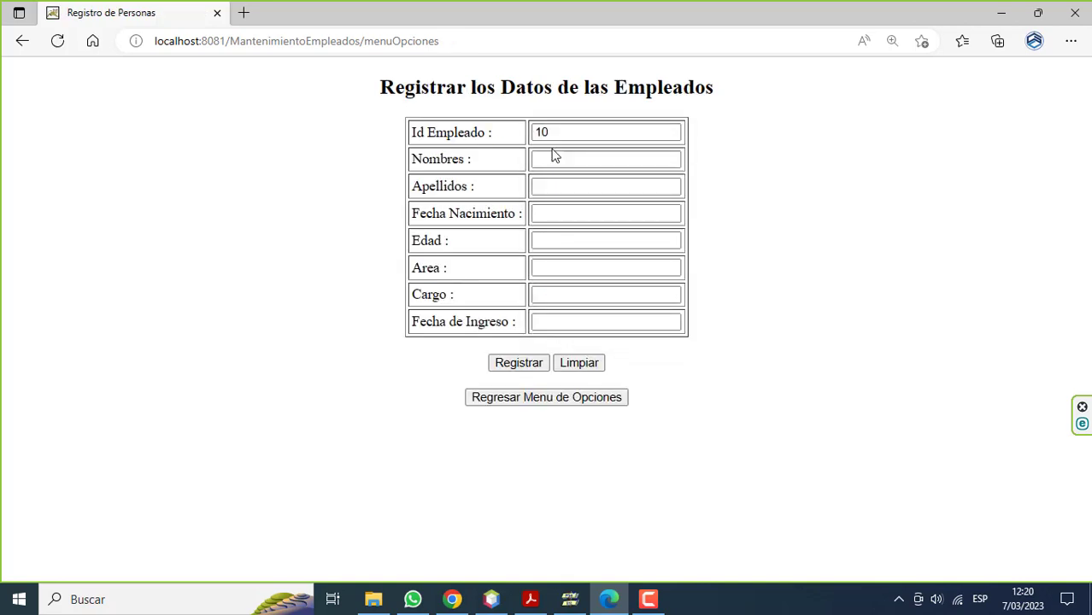
pyautogui.click(551, 157)
pyautogui.write('B')
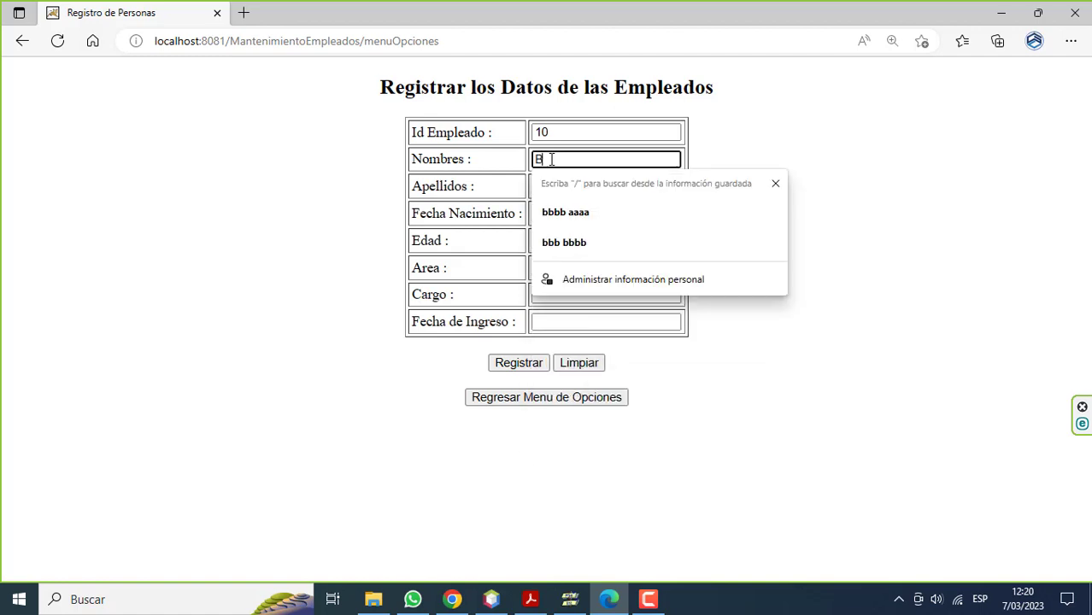
pyautogui.write('ahia')
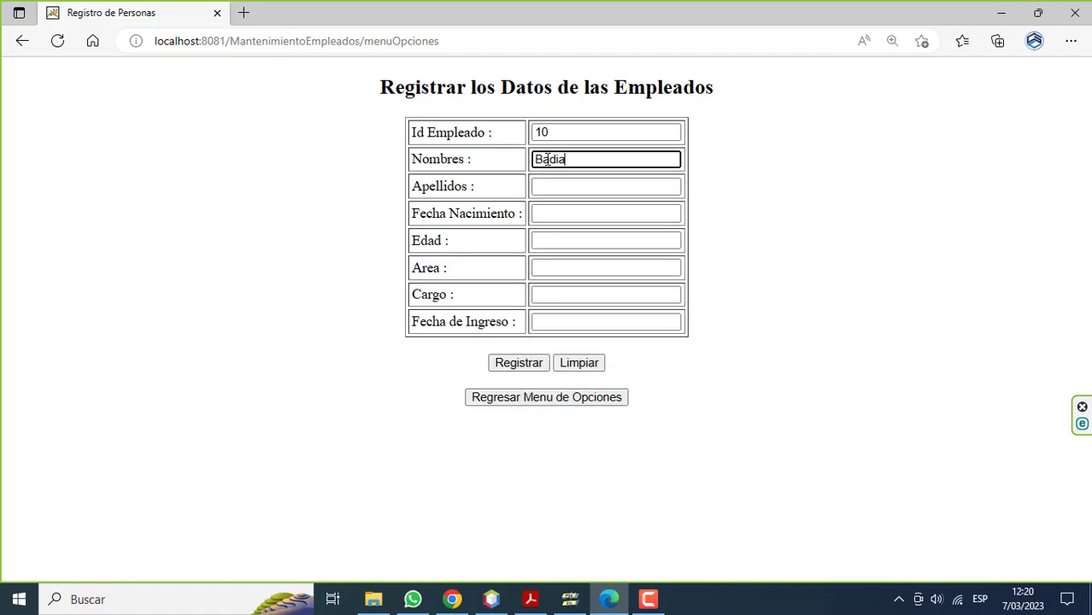
pyautogui.press('BackSpace')
pyautogui.write('N')
pyautogui.click(560, 183)
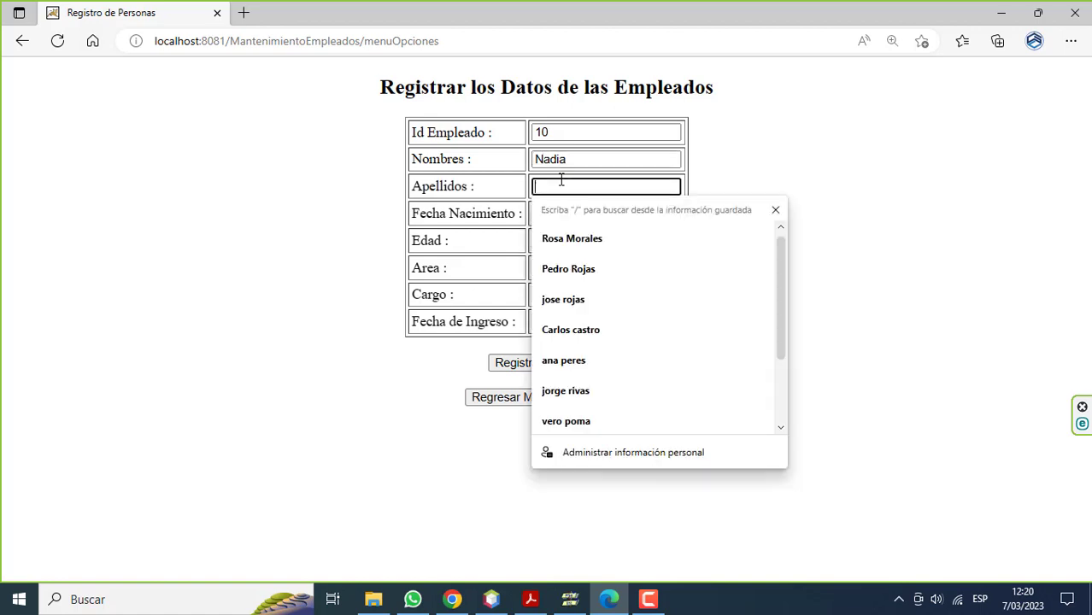
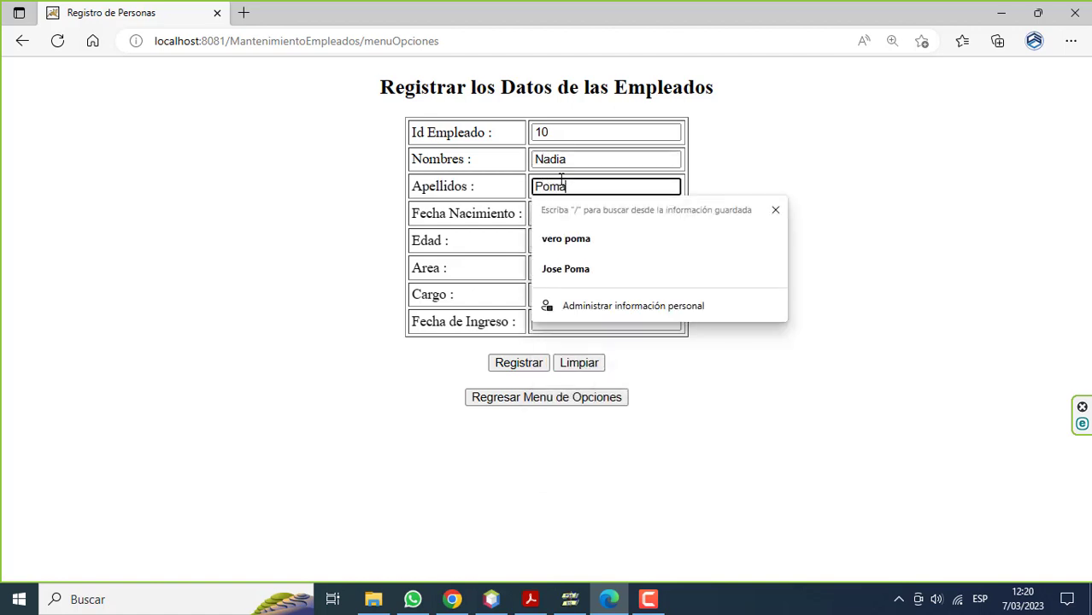
# - Fill birth date 12/08/2000 and age 21
pyautogui.press('Escape')
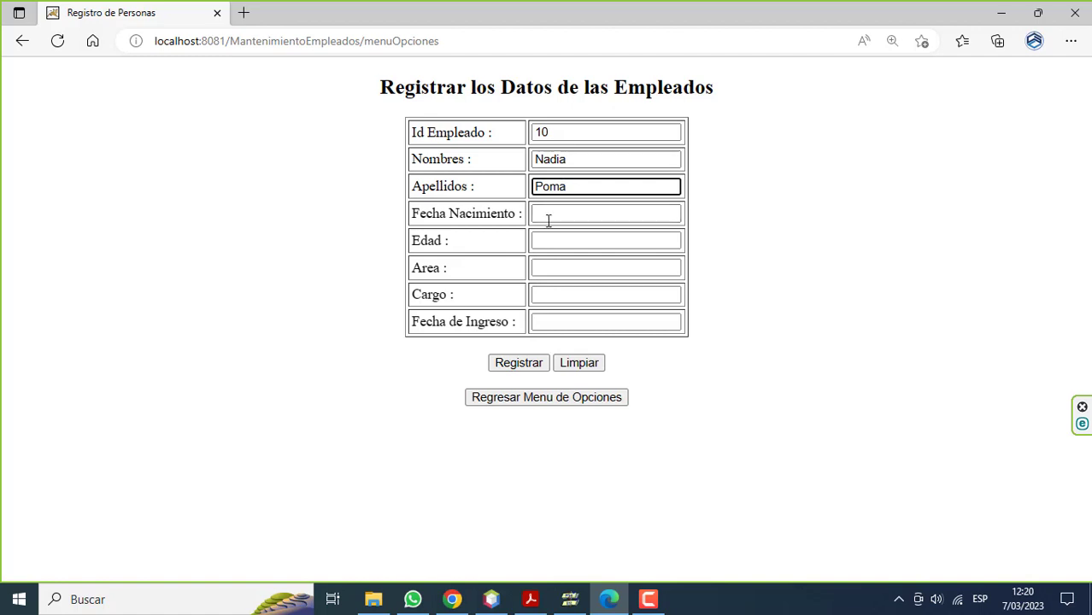
pyautogui.click(548, 215)
pyautogui.click(551, 293)
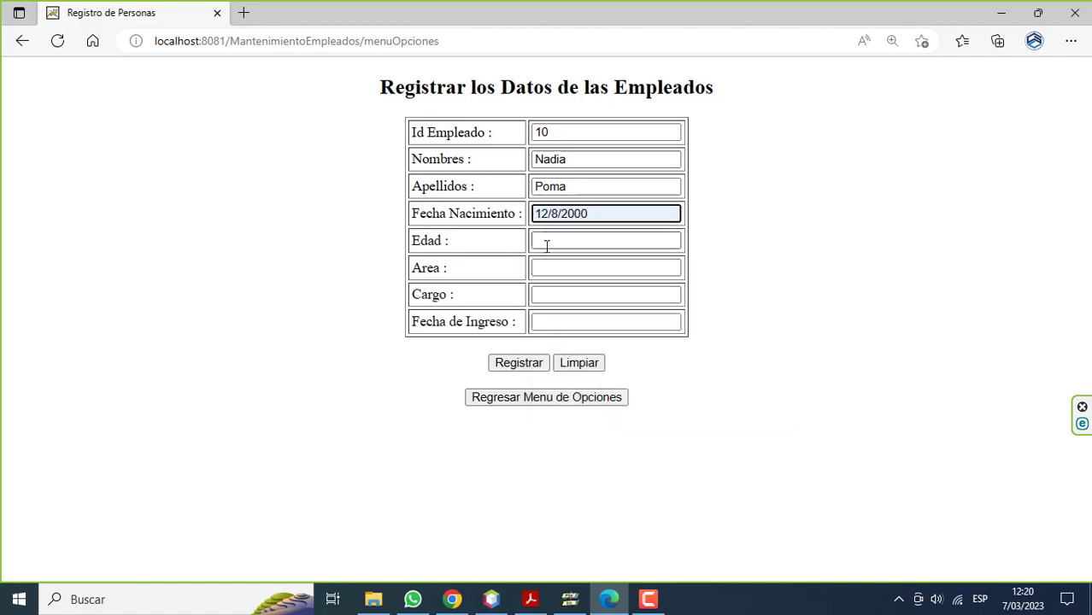
pyautogui.click(551, 214)
pyautogui.write('0')
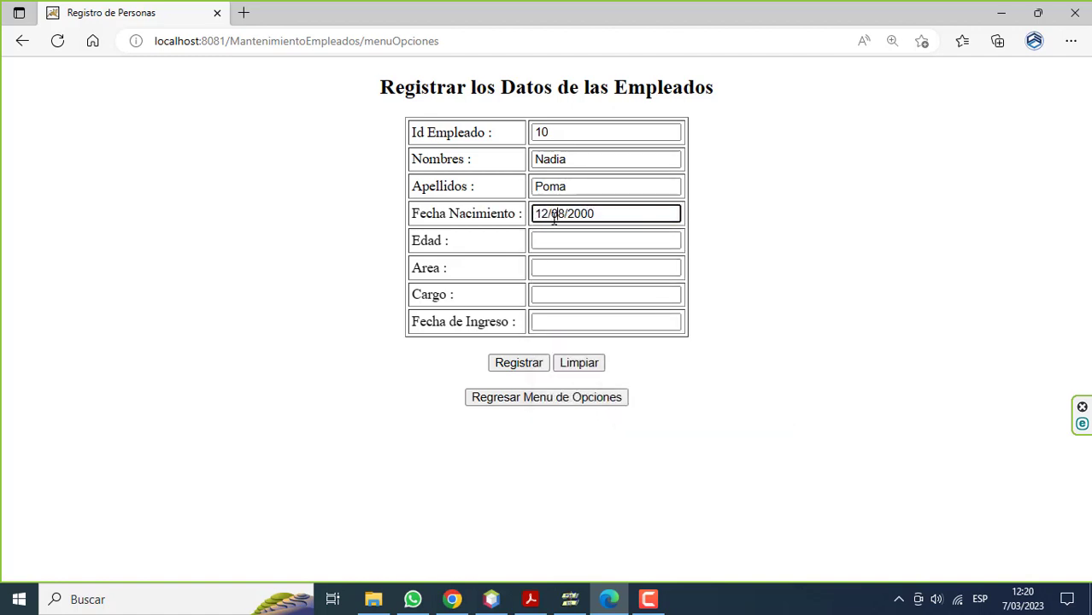
pyautogui.click(546, 243)
pyautogui.write('2')
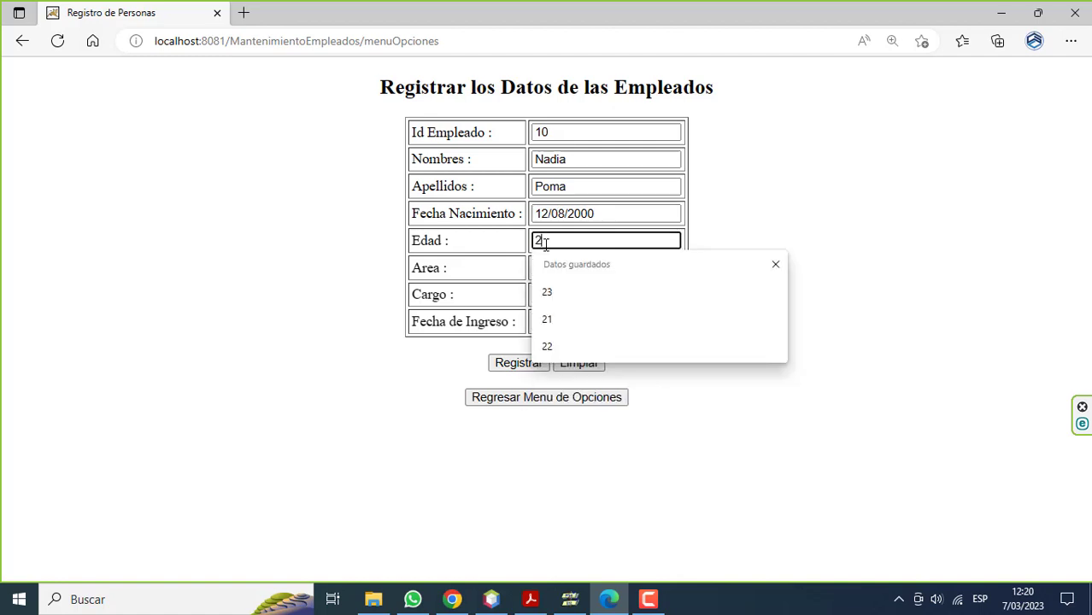
pyautogui.write('1')
# - Set Area and Cargo to admin, hire date 12/07/2022, and register the employee
pyautogui.click(549, 263)
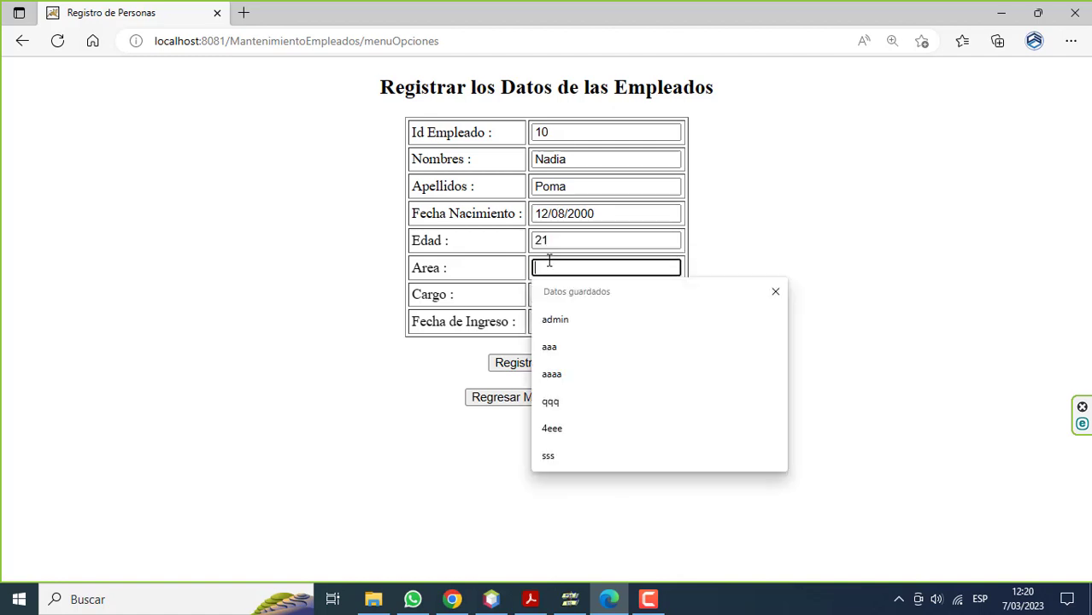
pyautogui.click(563, 315)
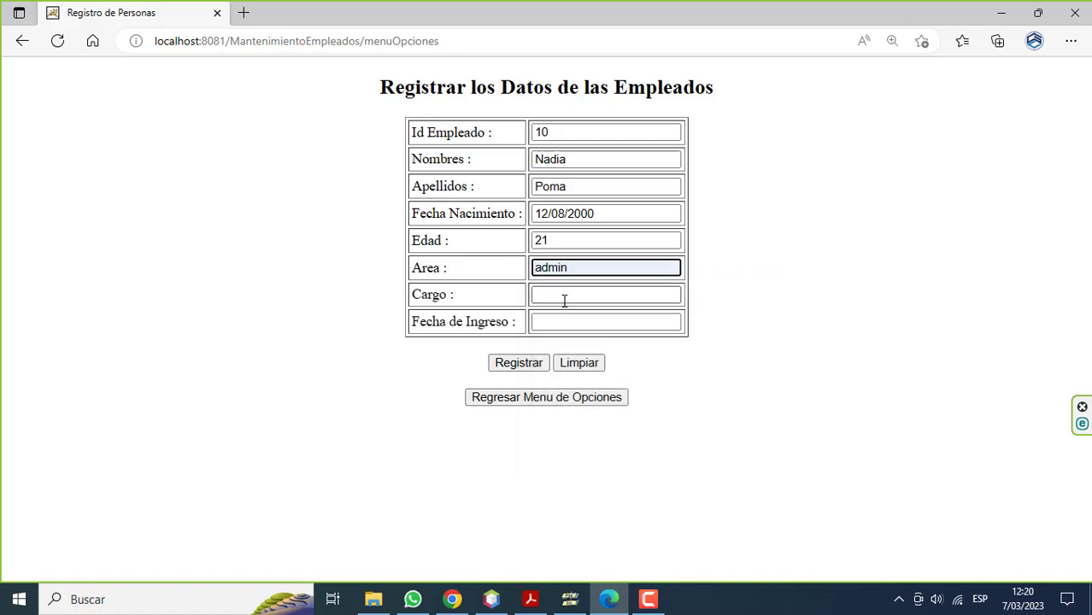
pyautogui.click(564, 301)
pyautogui.click(562, 346)
pyautogui.click(552, 323)
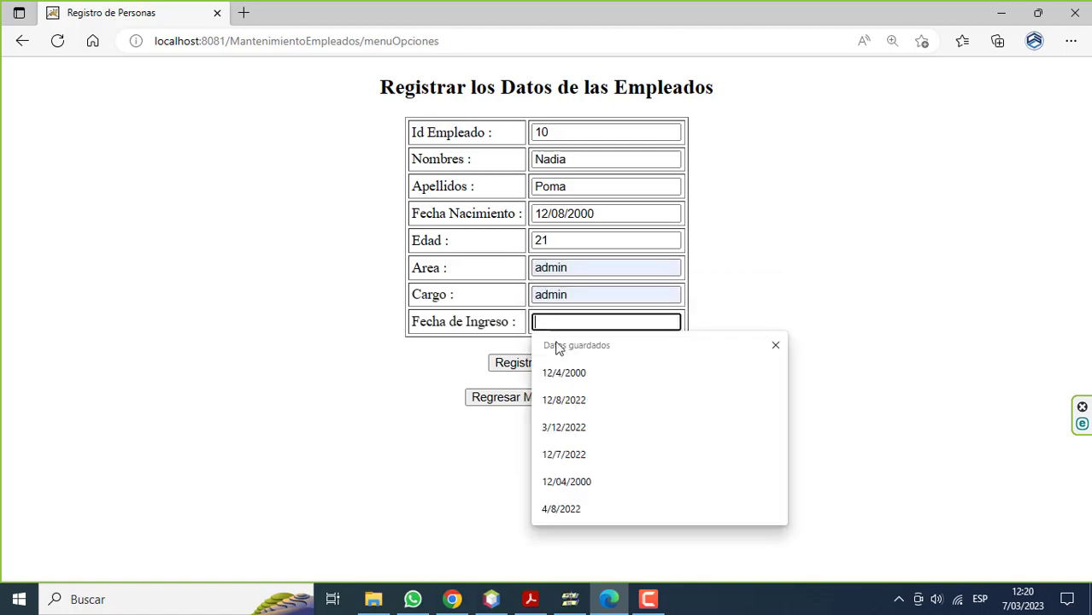
pyautogui.click(561, 456)
pyautogui.click(552, 321)
pyautogui.write('0')
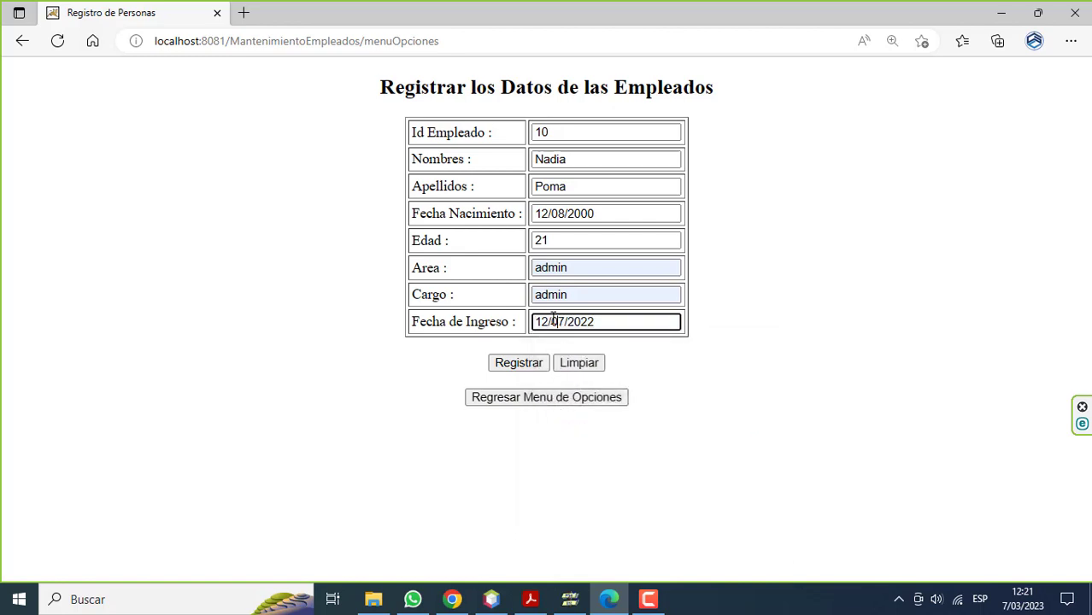
pyautogui.click(520, 362)
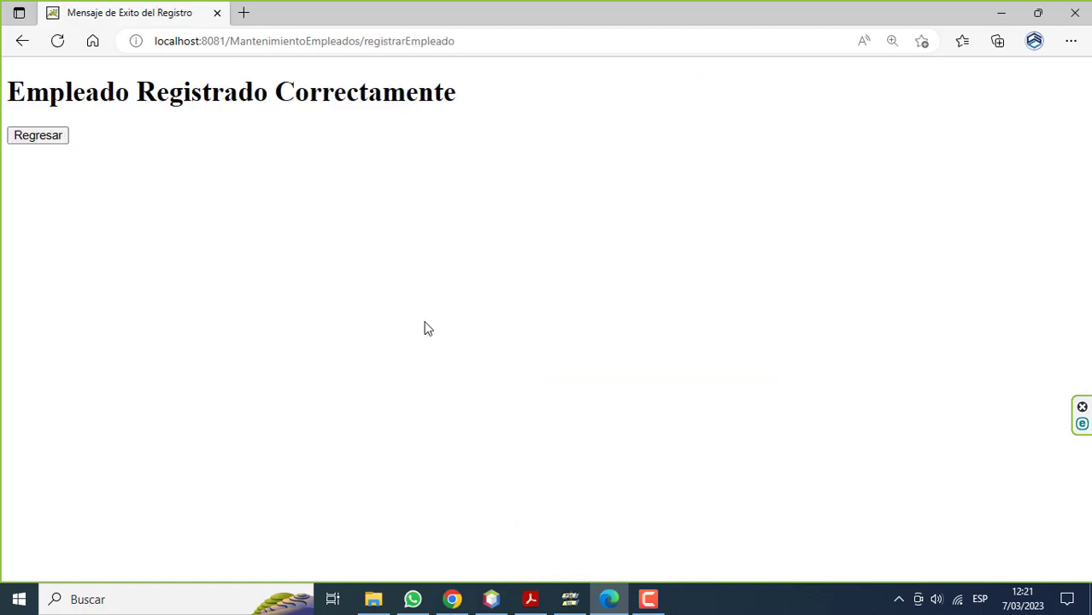
# - Show Listar Empleados with 3 employees, including employee 10 at 1 año antigüedad
pyautogui.click(15, 137)
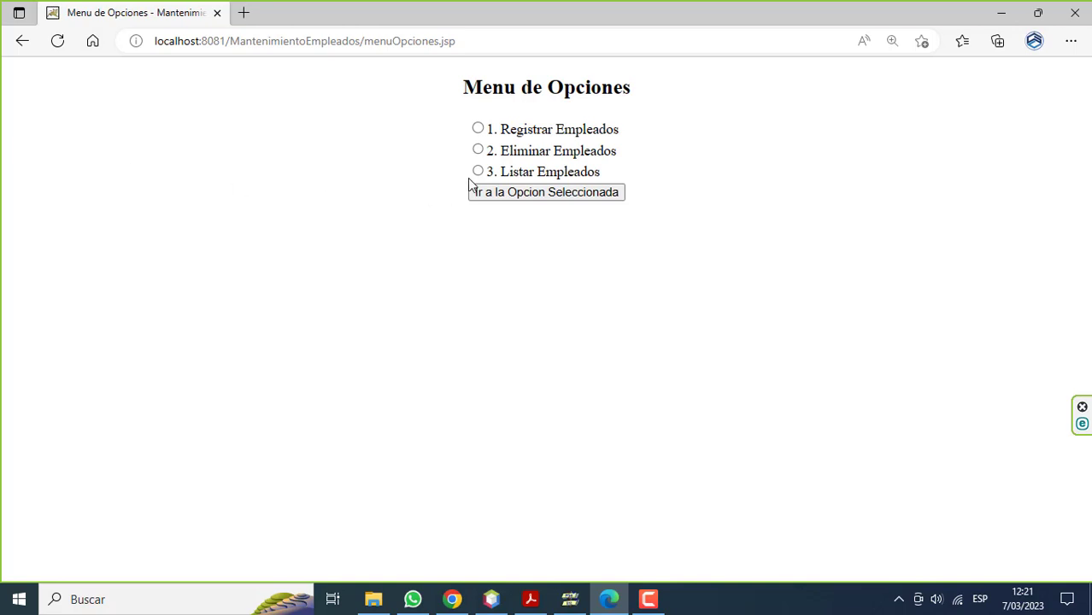
pyautogui.click(495, 195)
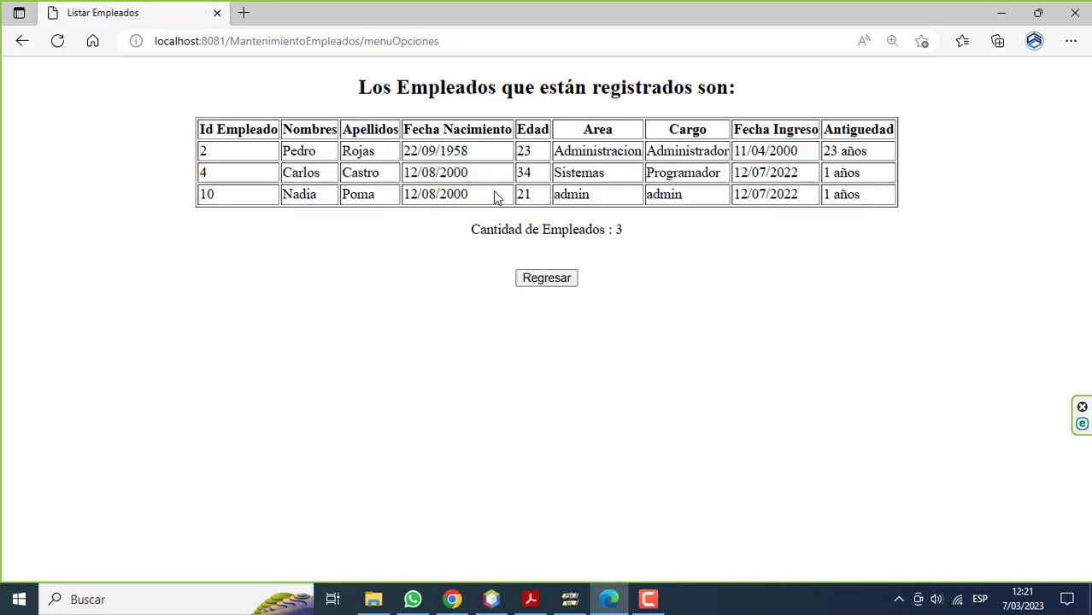